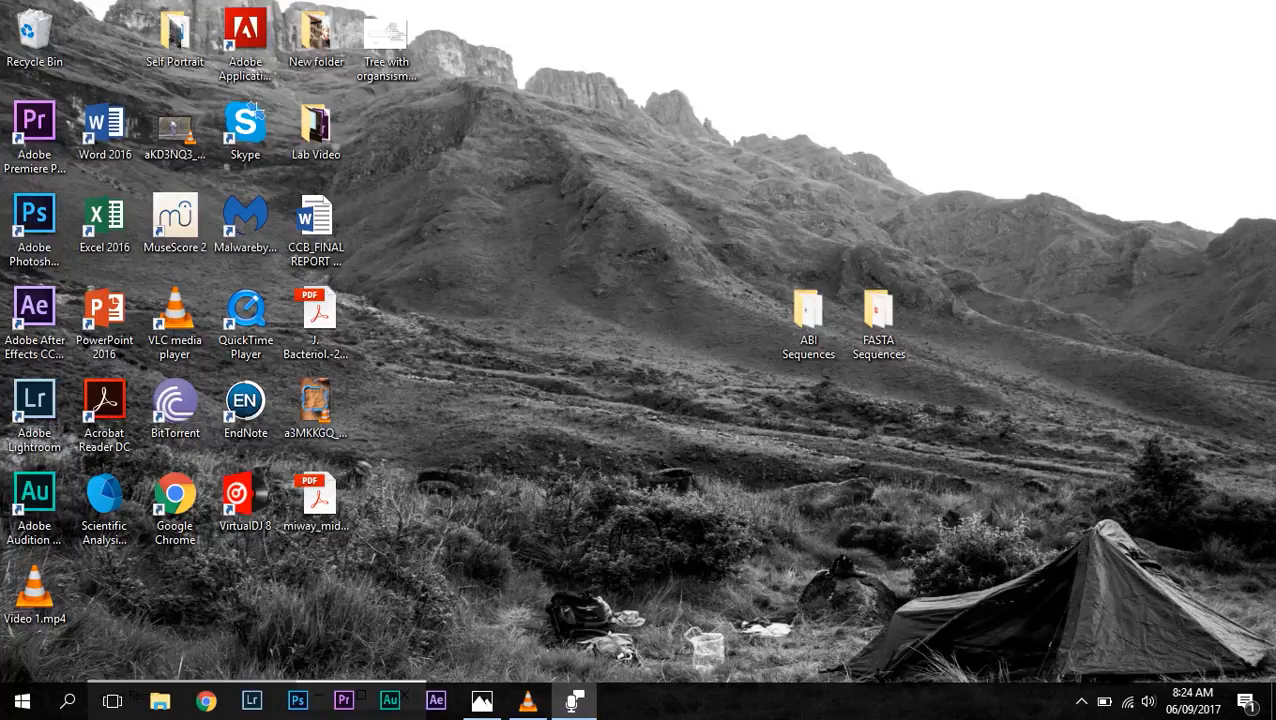
Step: Open Isolate7F.ab1 from the ABI Sequences folder in FinchTV, maximized, and compress the horizontal scale until the whole chromatogram fits
double_click(808, 315)
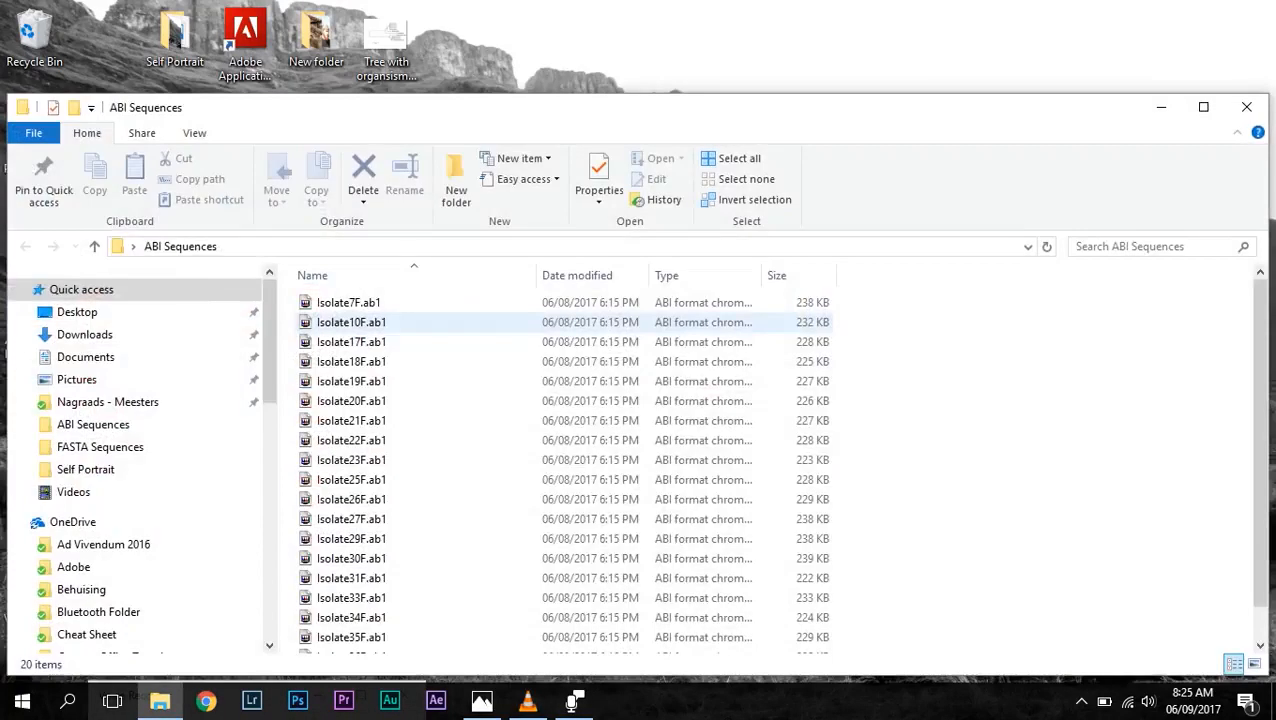
double_click(348, 302)
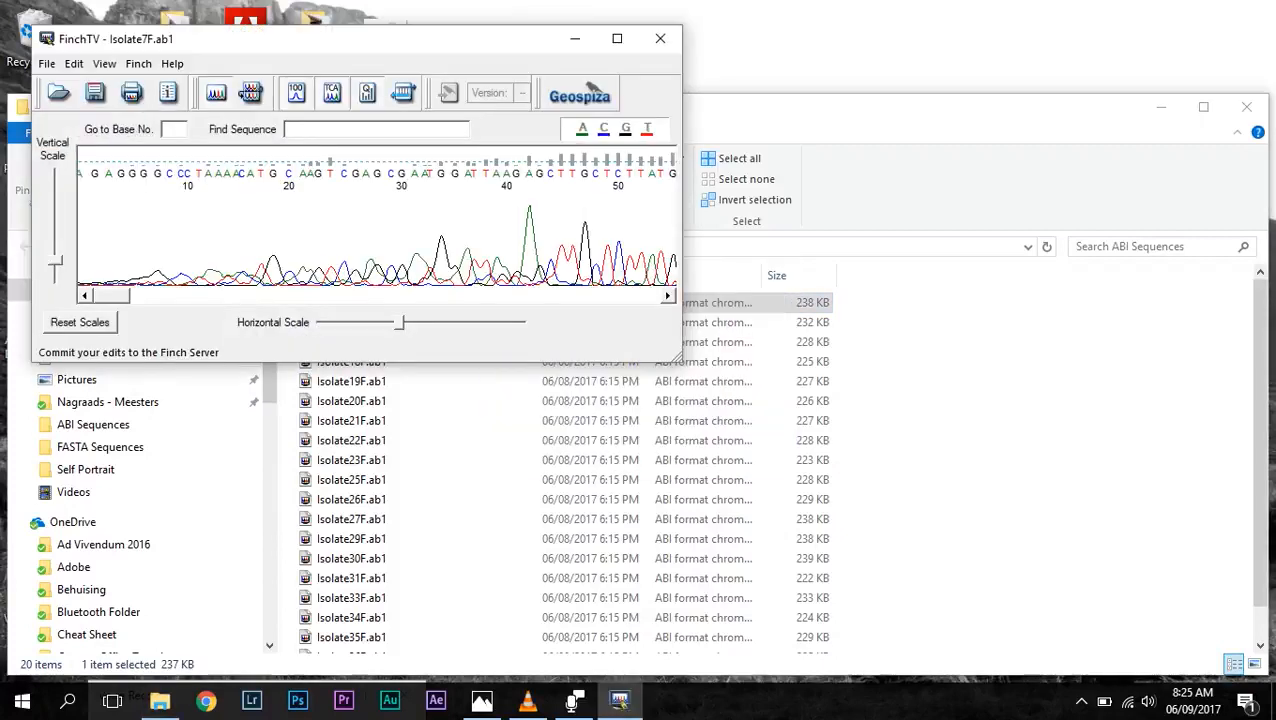
click(617, 39)
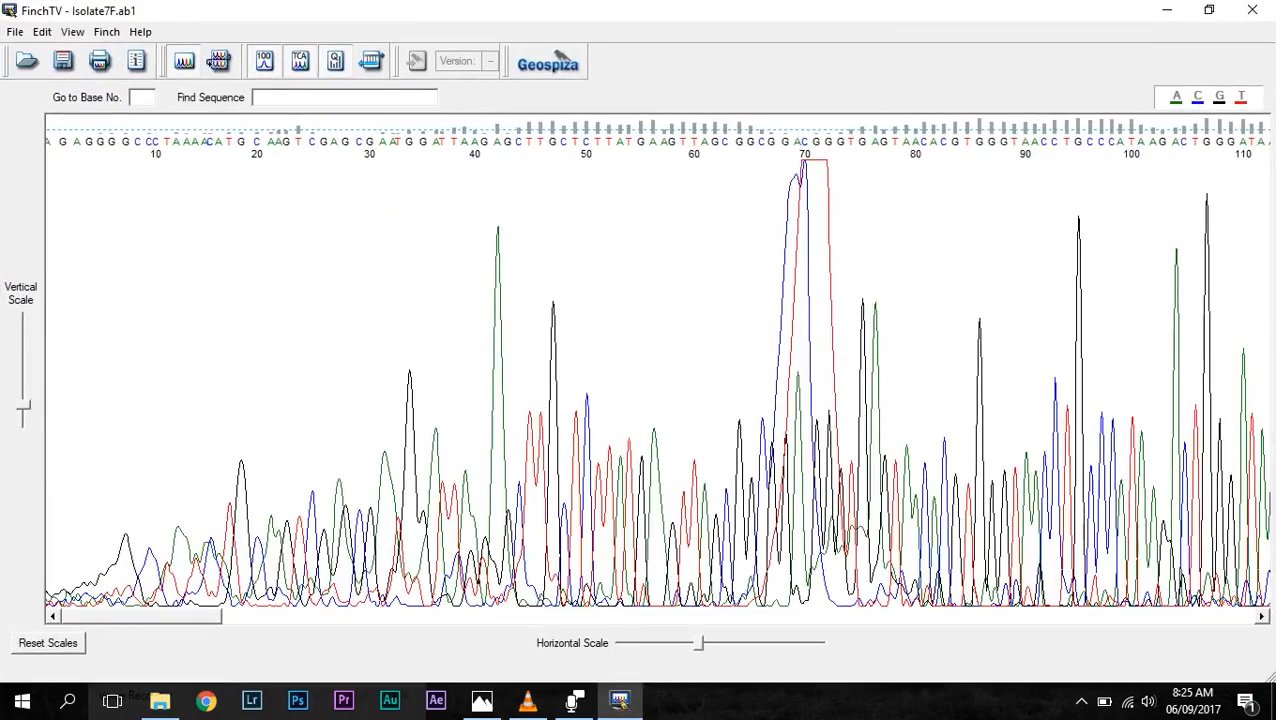
key(Page_Down)
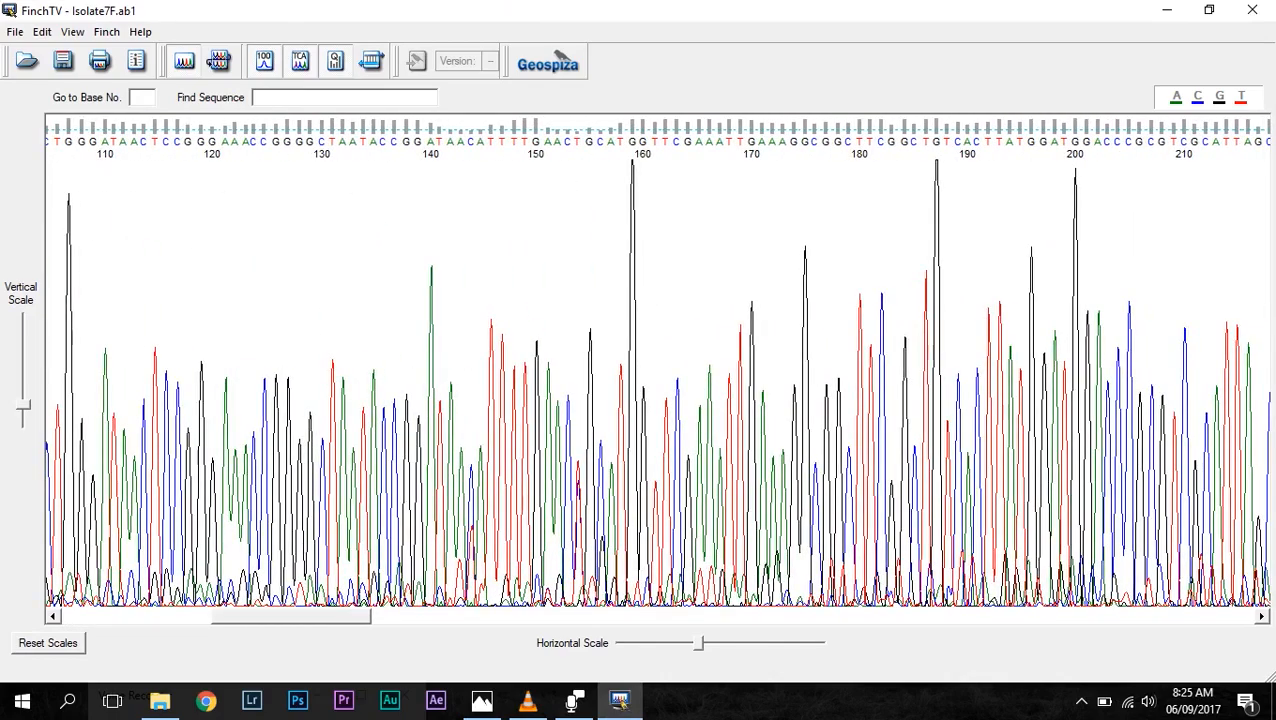
drag(698, 643, 628, 643)
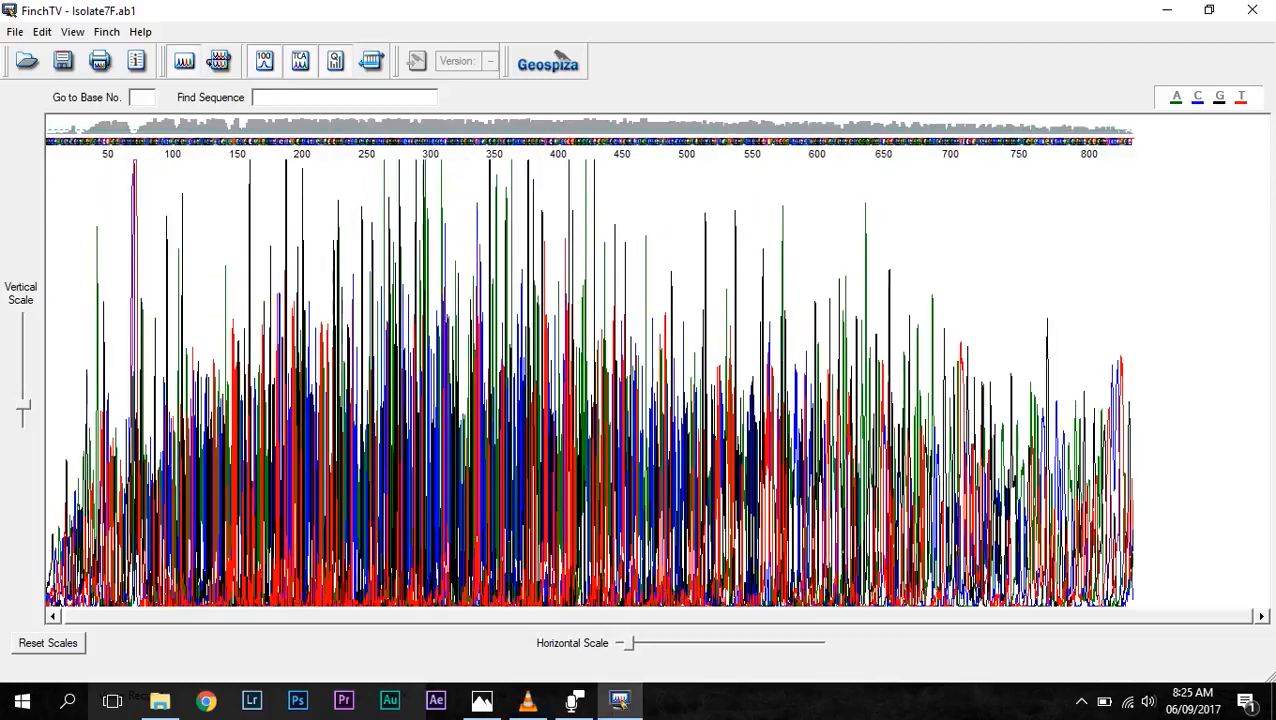
Step: Trim the poor-quality ends by deleting about the first 154 bases, and about the last 132 bases from 545 onward
drag(246, 350, 46, 350)
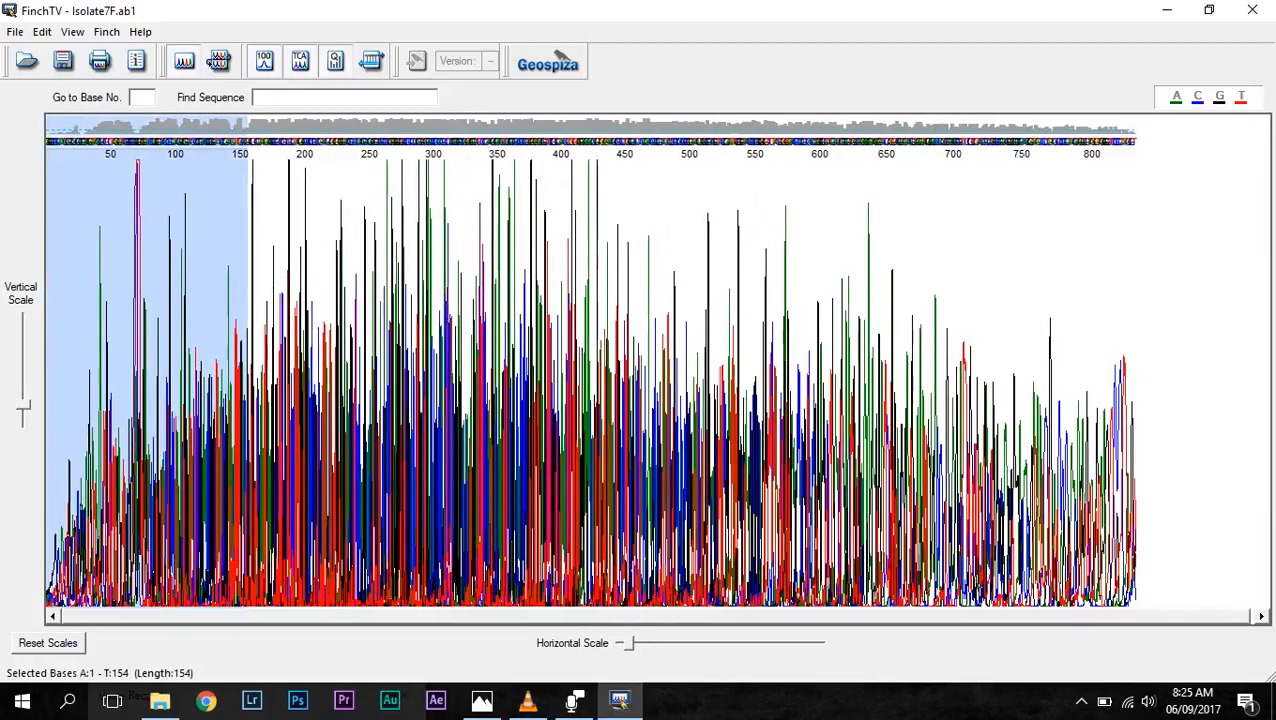
key(Delete)
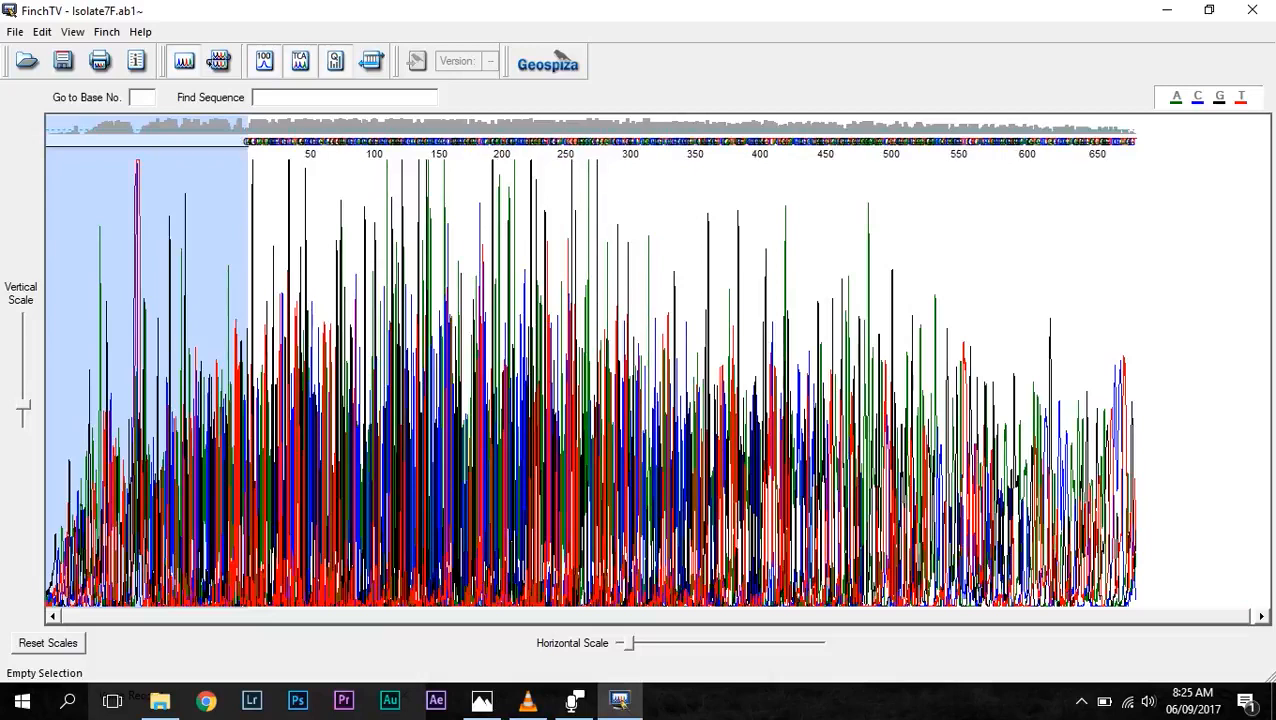
drag(951, 350, 1136, 350)
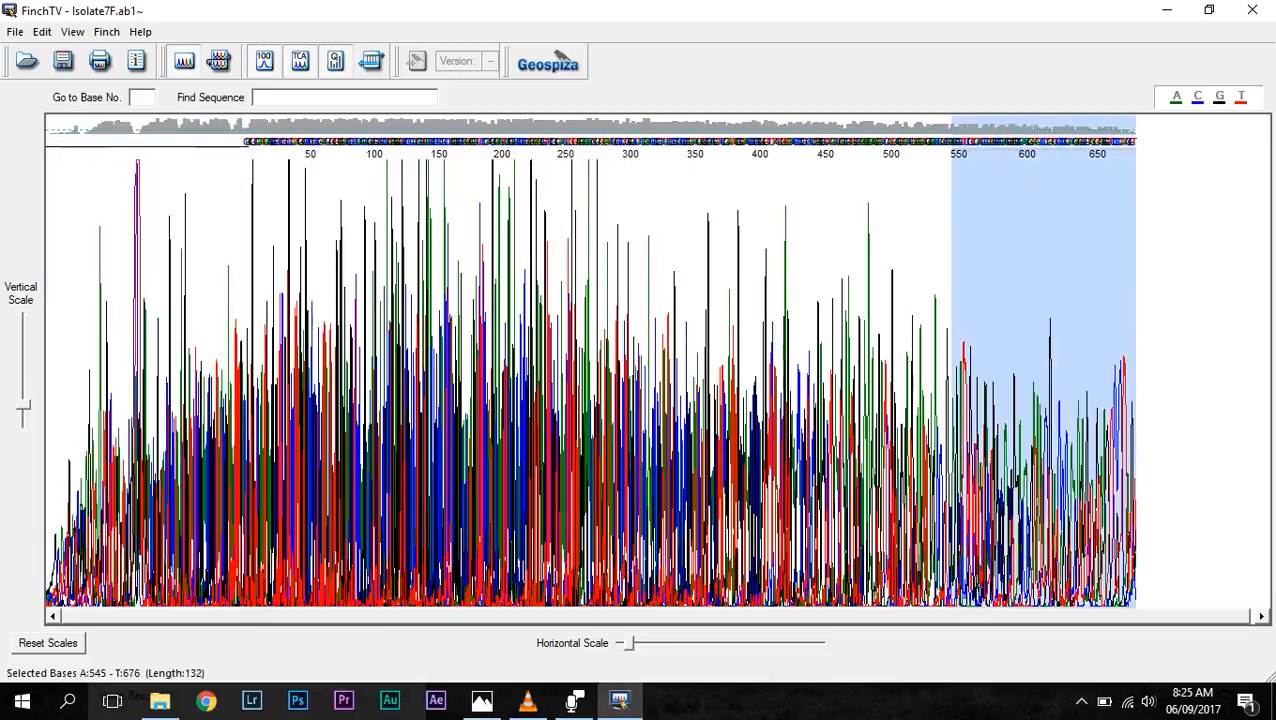
key(Delete)
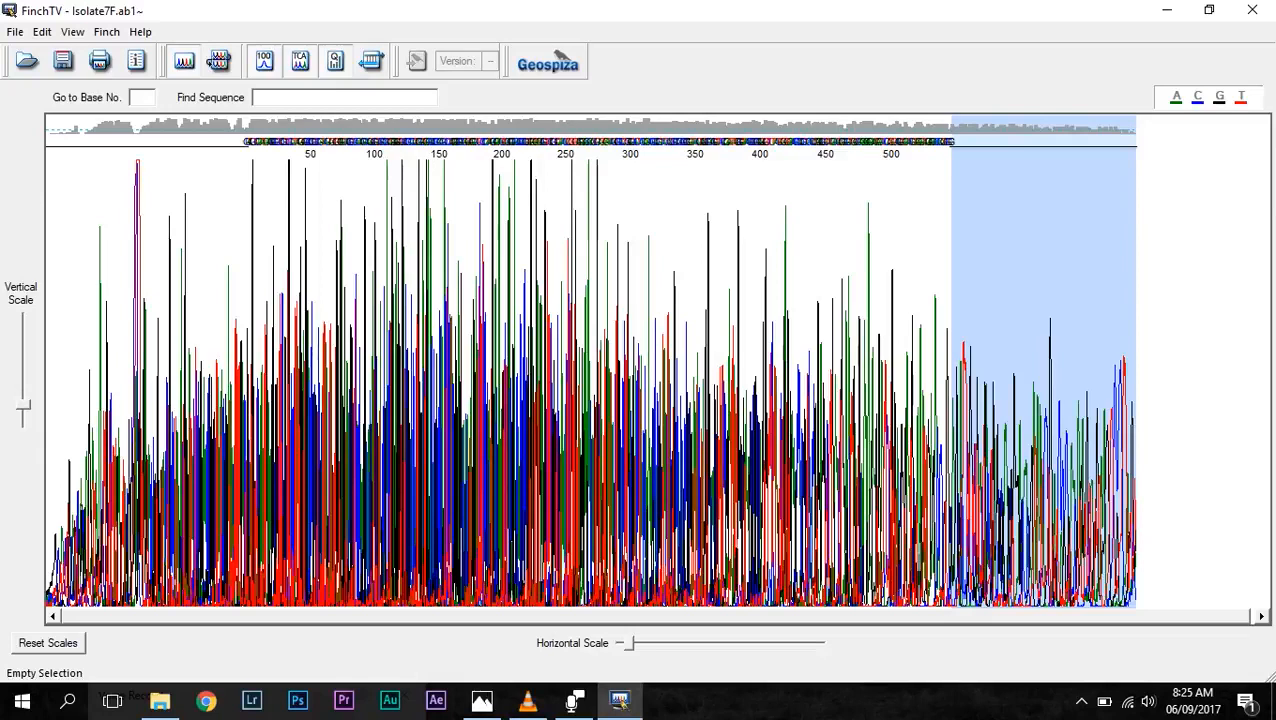
Step: Submit the entire trimmed Isolate7F sequence to an NCBI MegaBLAST search against the Nucleotide collection (nr/nt)
click(374, 220)
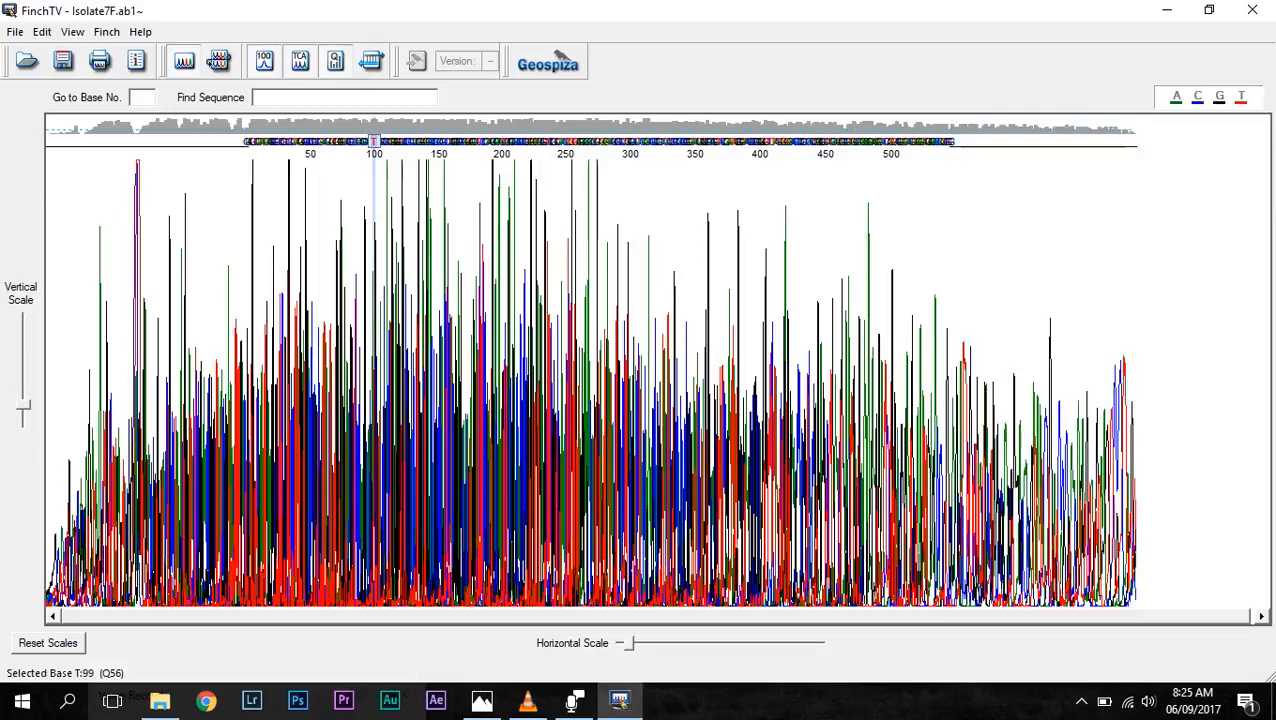
key(ctrl+a)
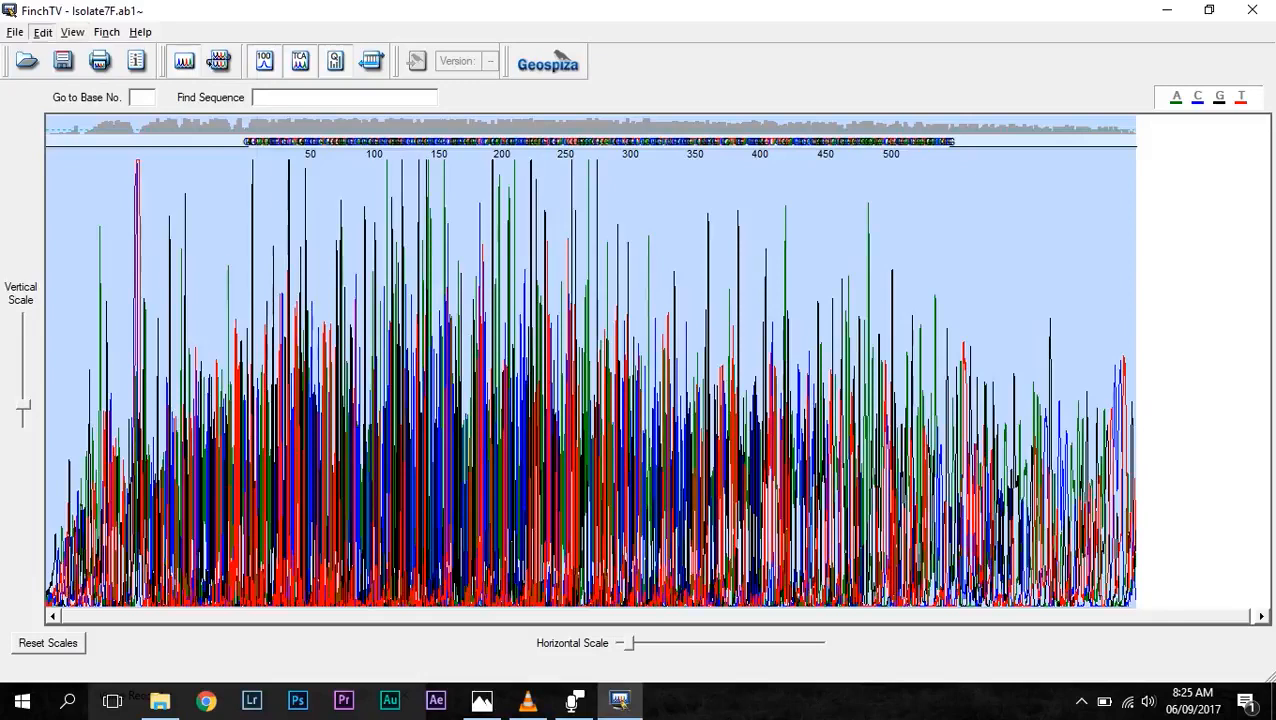
click(42, 32)
mouse_move(93, 311)
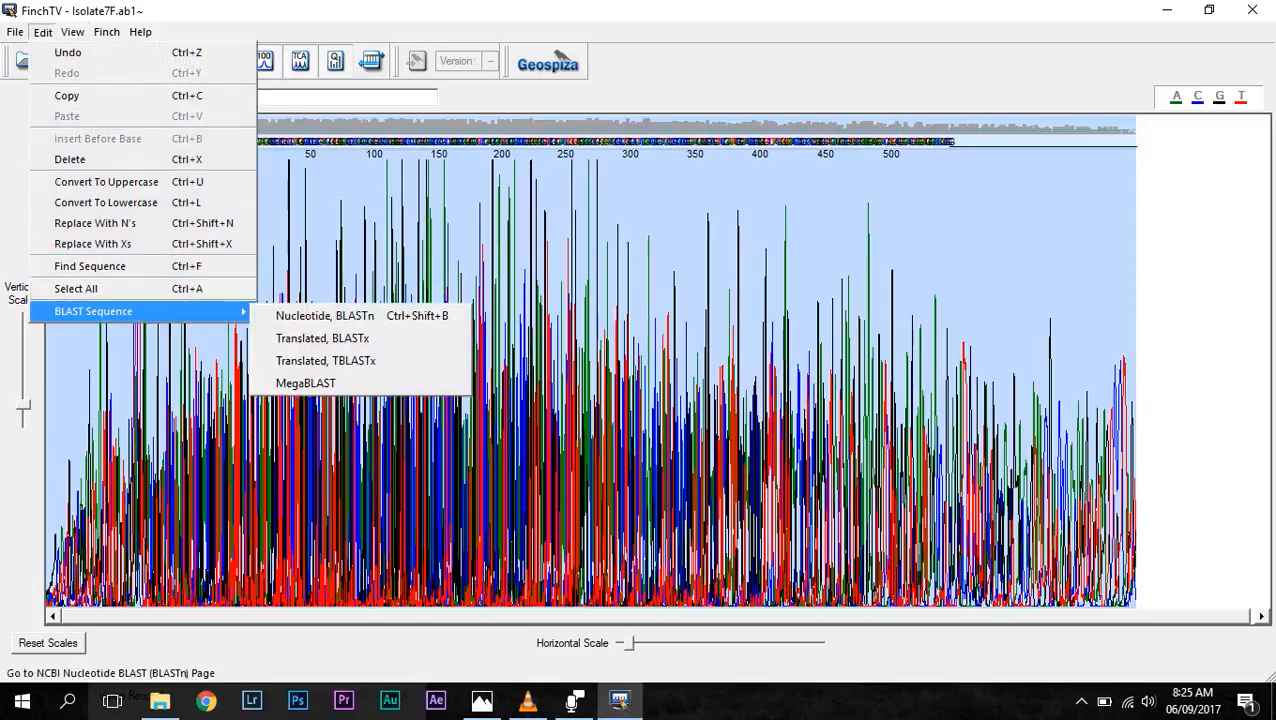
click(305, 383)
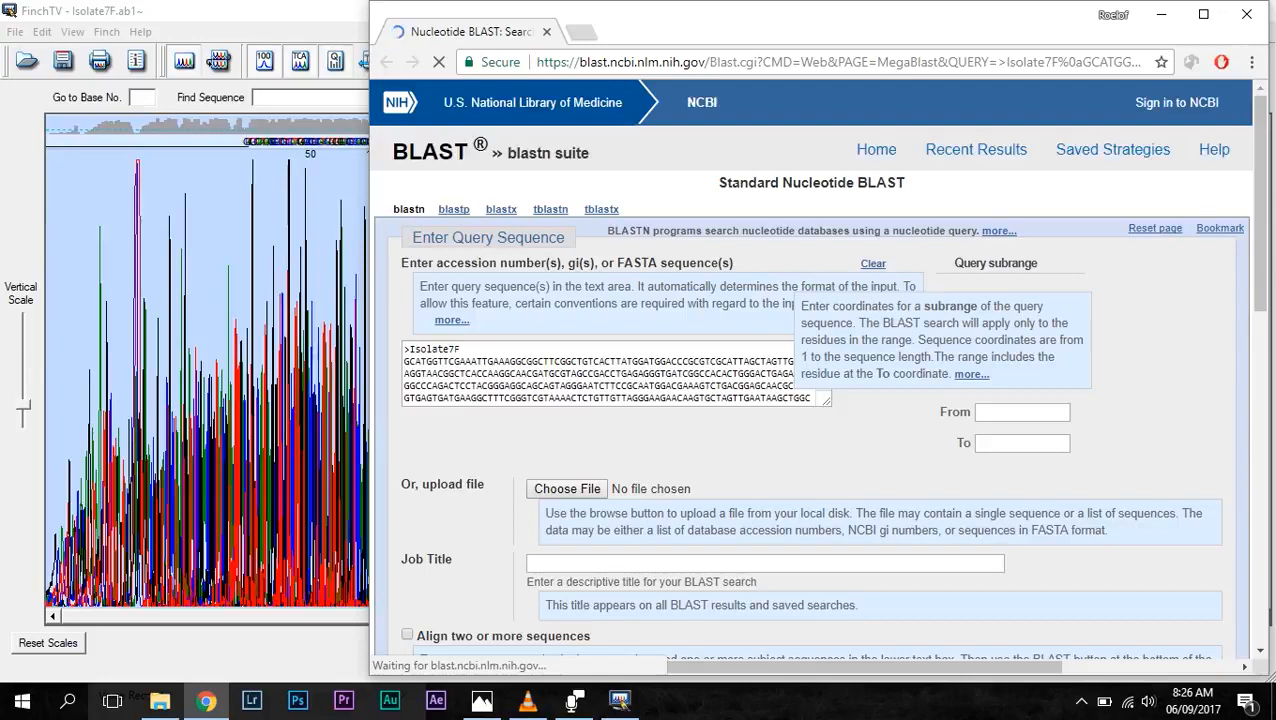
scroll(810, 370, down, 1)
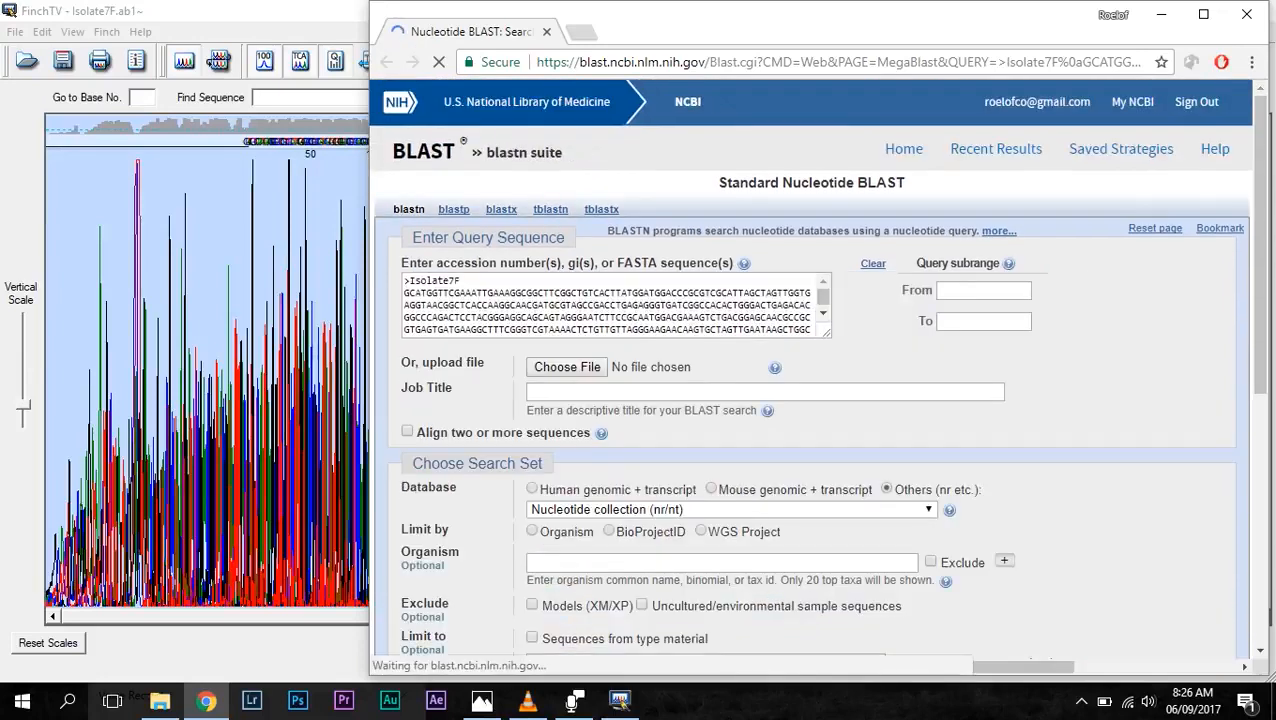
scroll(815, 377, down, 4)
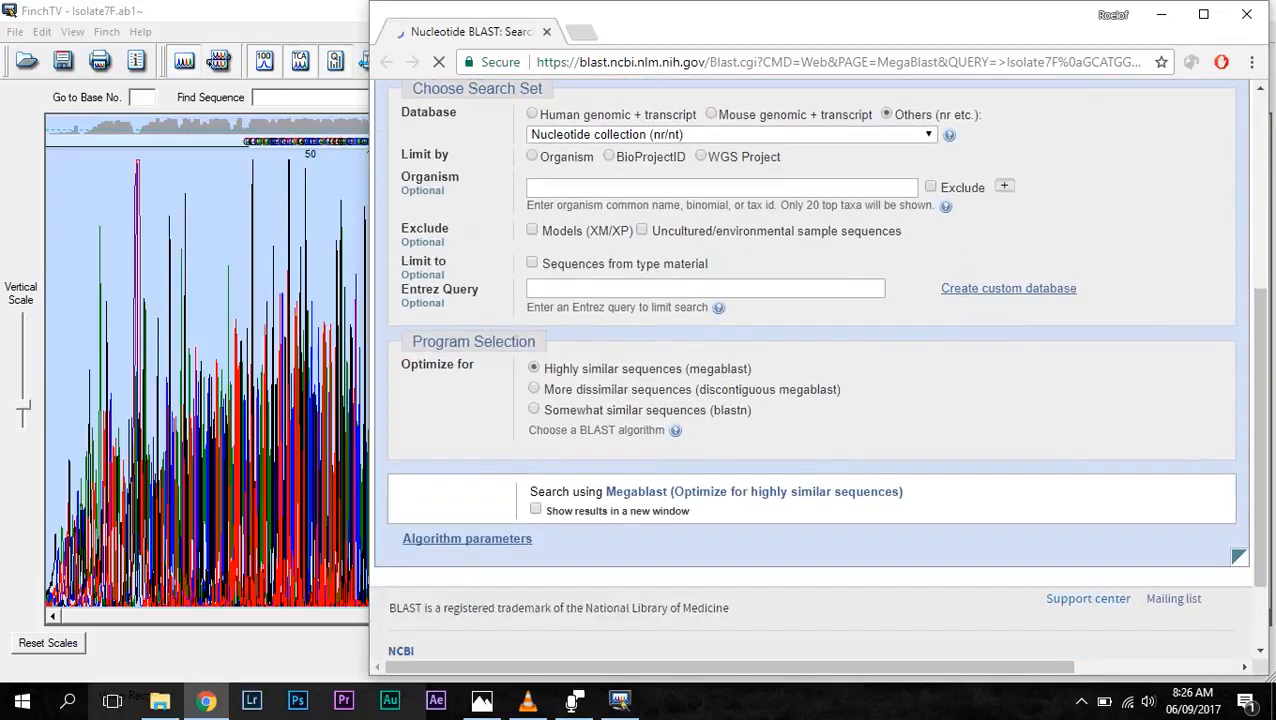
scroll(815, 360, down, 2)
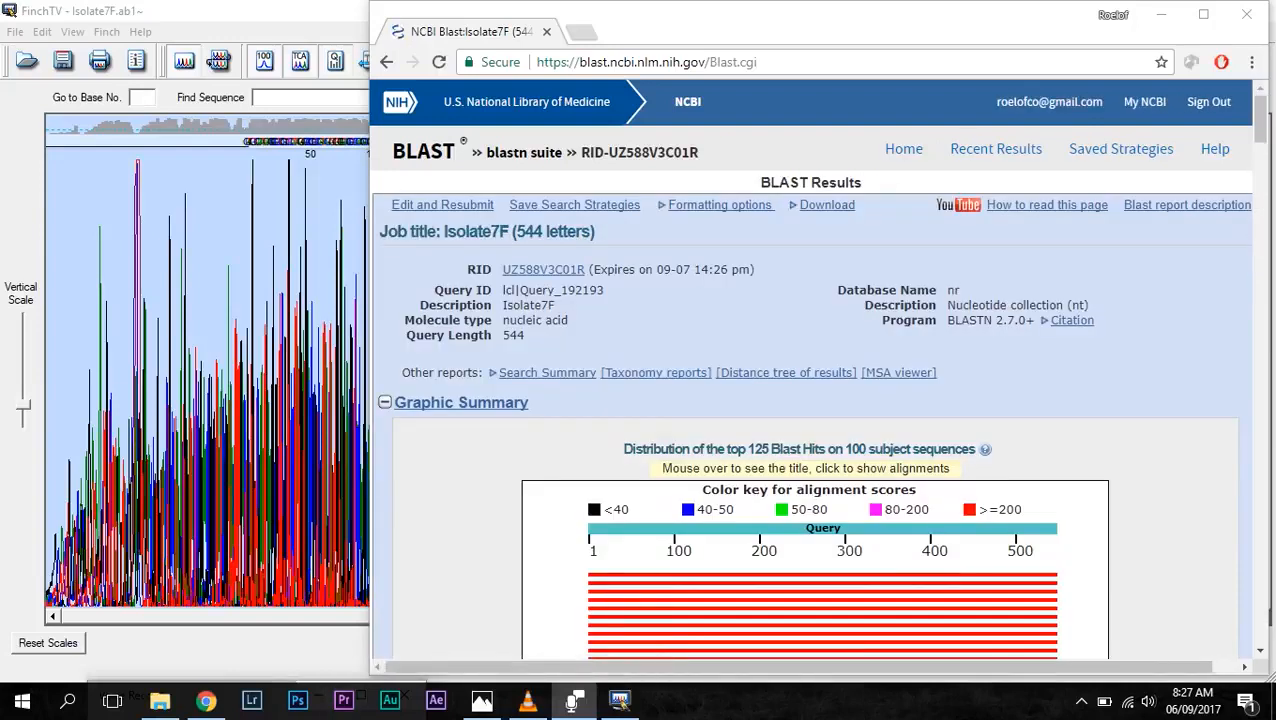
Step: Examine the graphic summary and the significant alignments in the BLAST results, and close the browser
scroll(815, 370, down, 5)
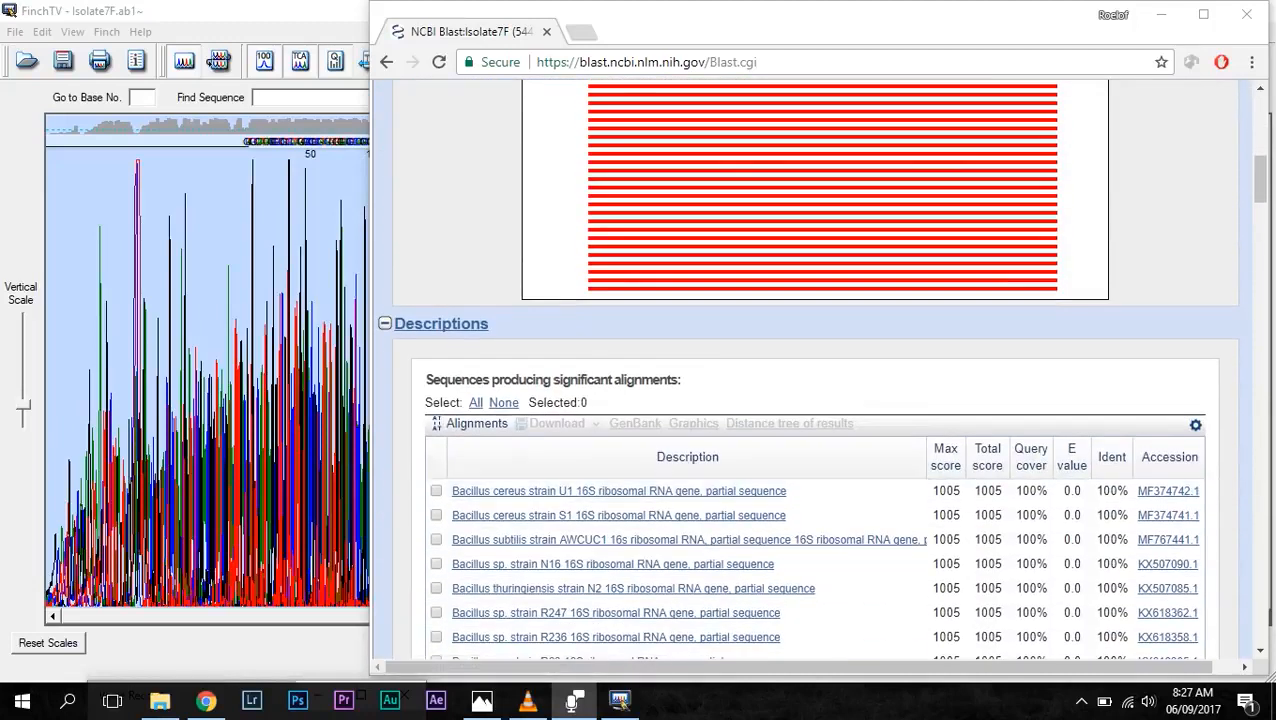
scroll(815, 490, down, 2)
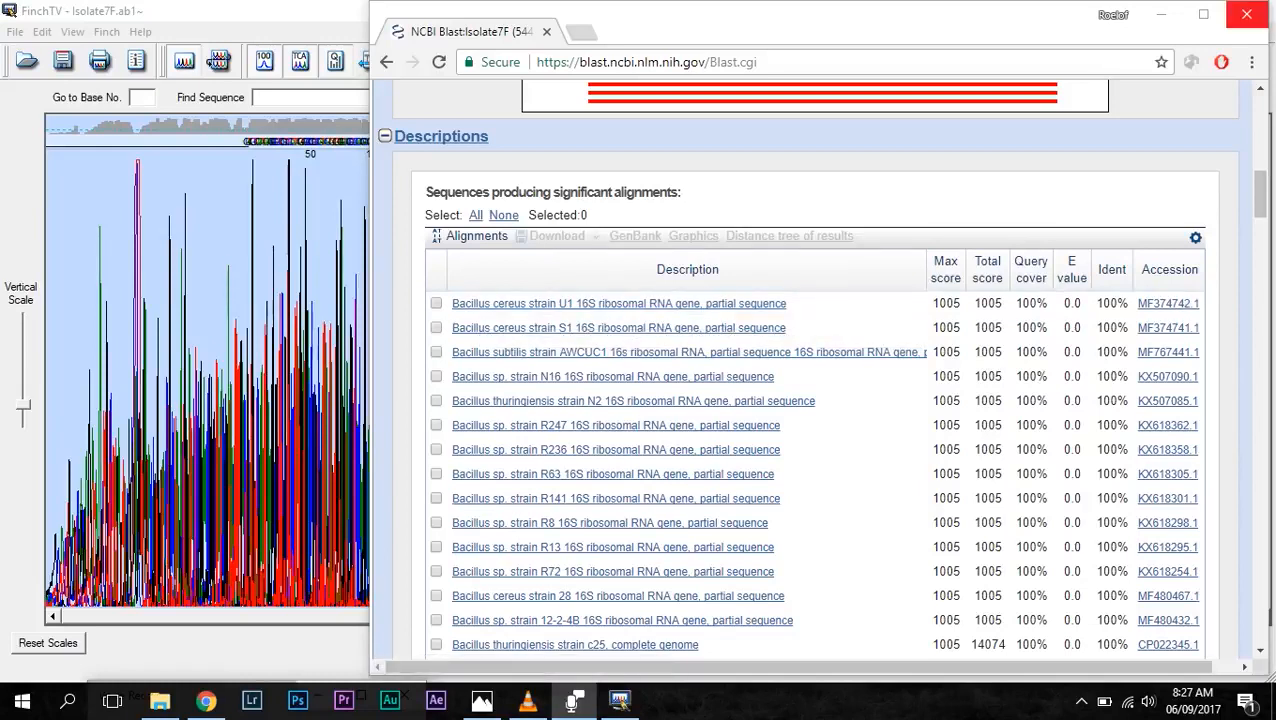
click(1247, 14)
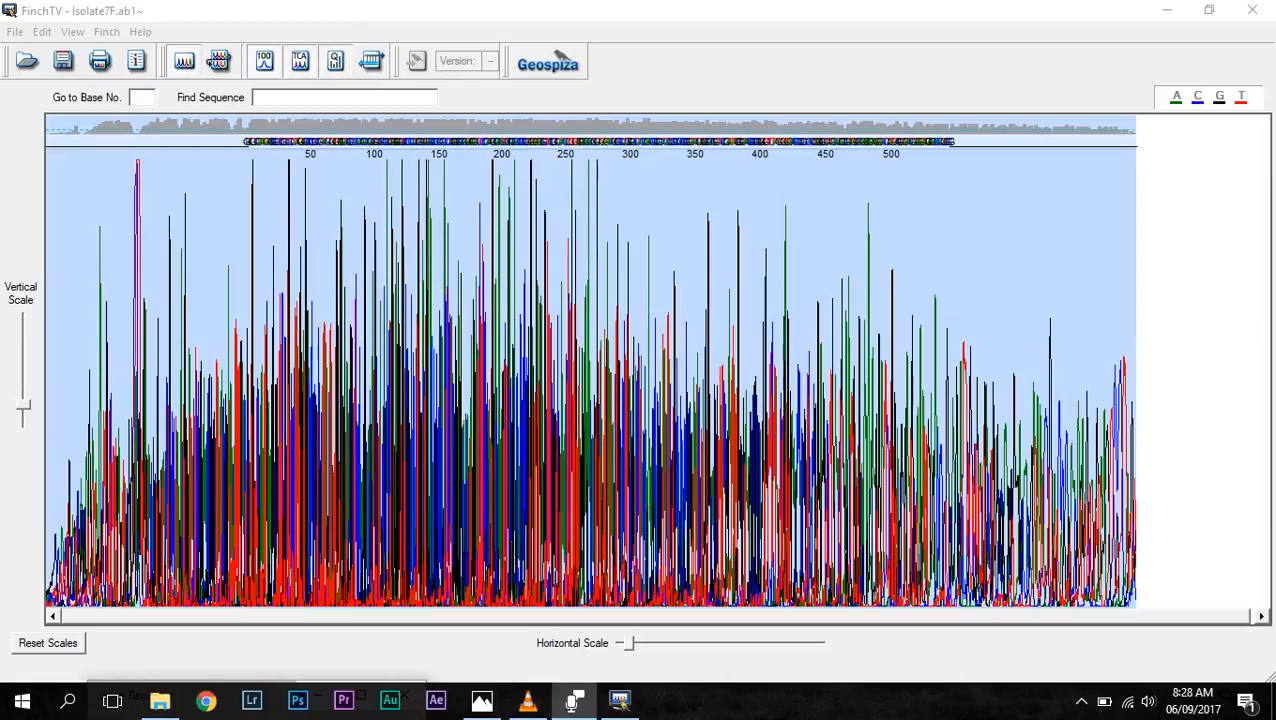
Step: Export the trimmed DNA sequence in FASTA format as Isolate7F.seq in the ABI Sequences folder
click(15, 31)
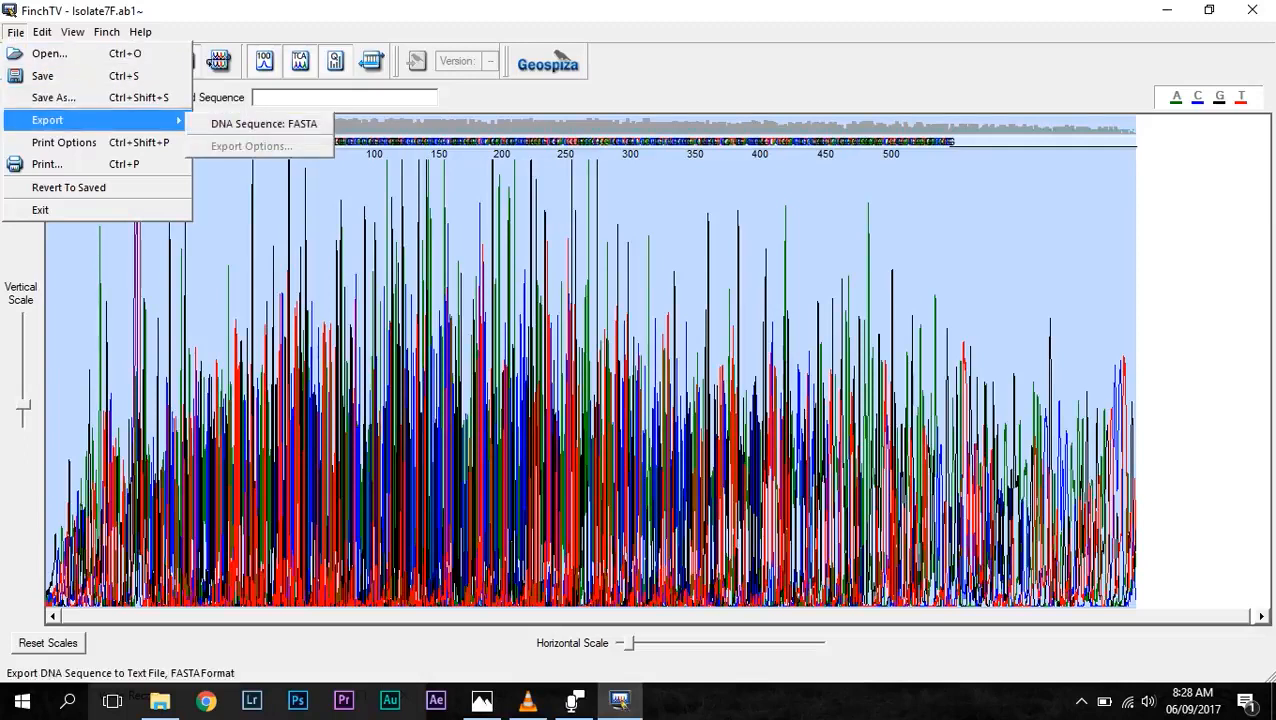
click(262, 120)
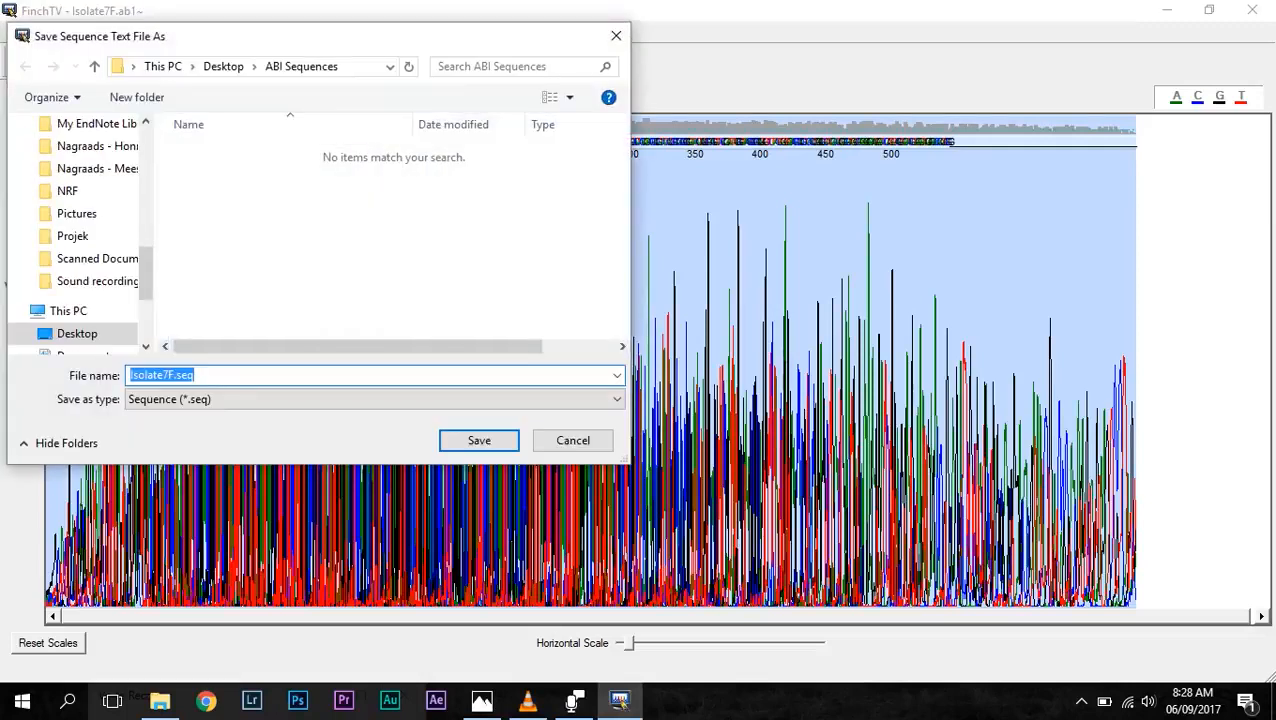
click(479, 440)
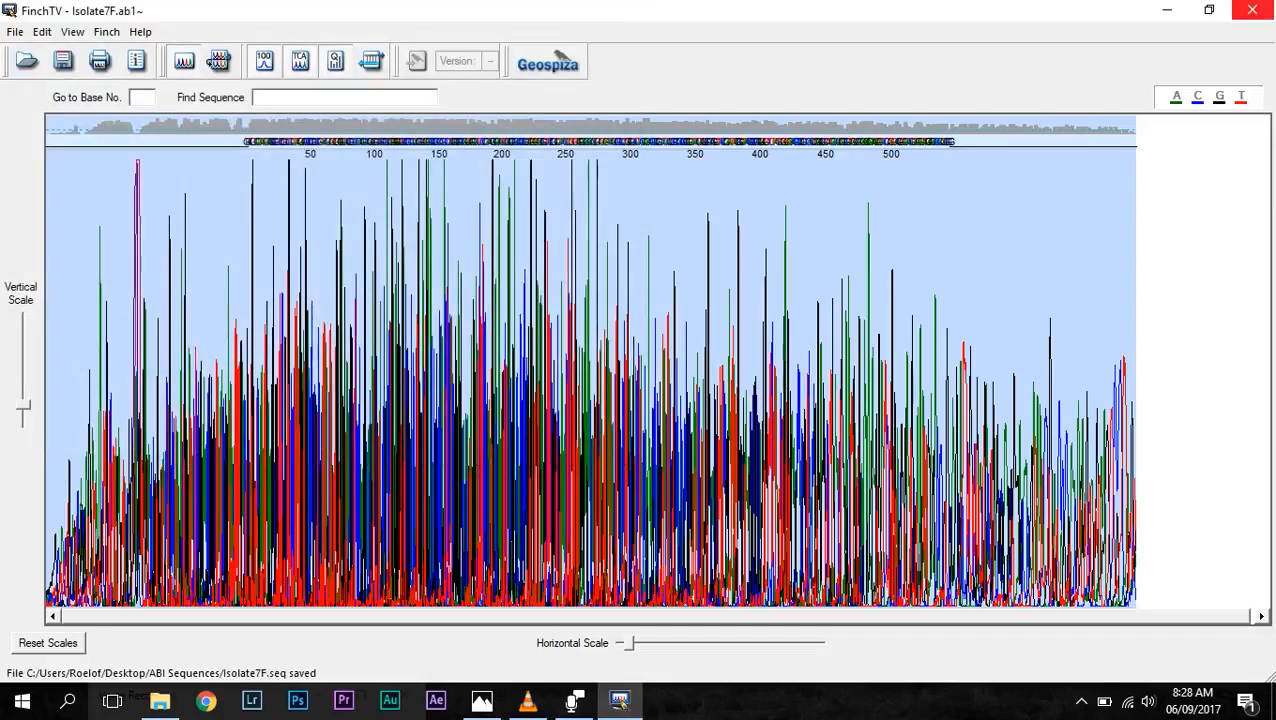
Step: Close the Isolate7F chromatogram without saving its changes, and close the ABI Sequences folder
click(1252, 10)
click(633, 367)
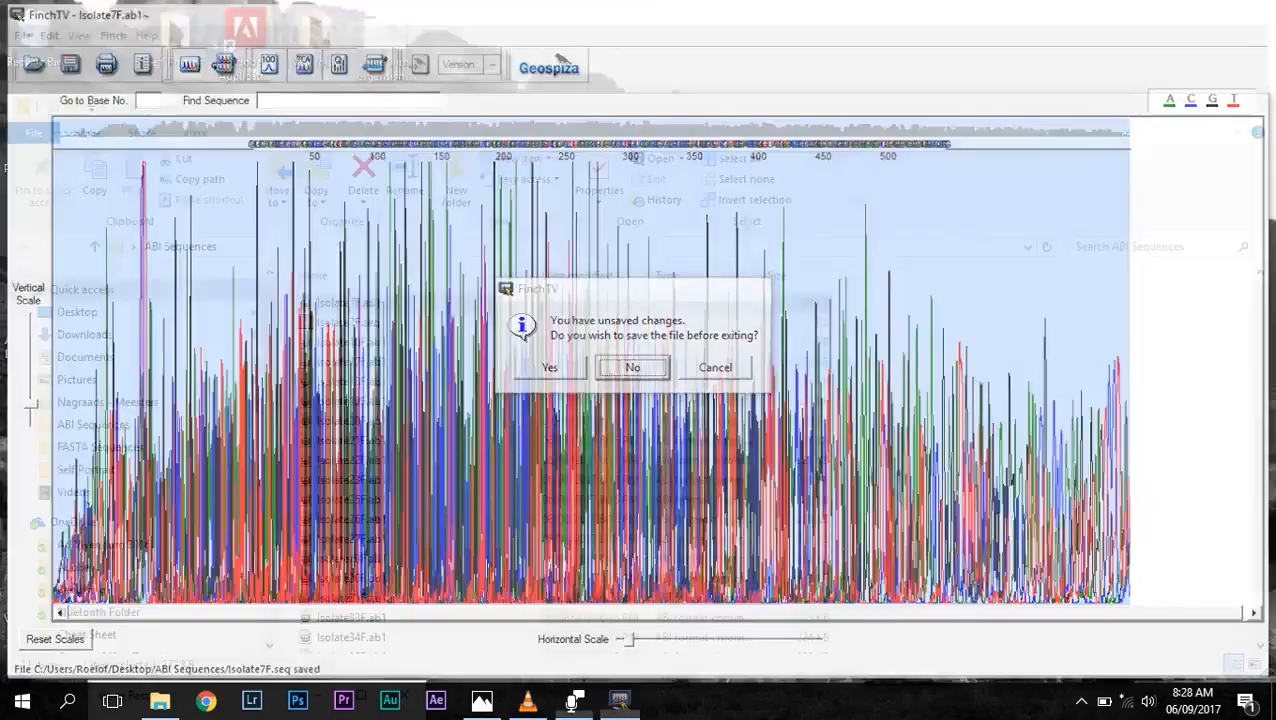
click(1246, 107)
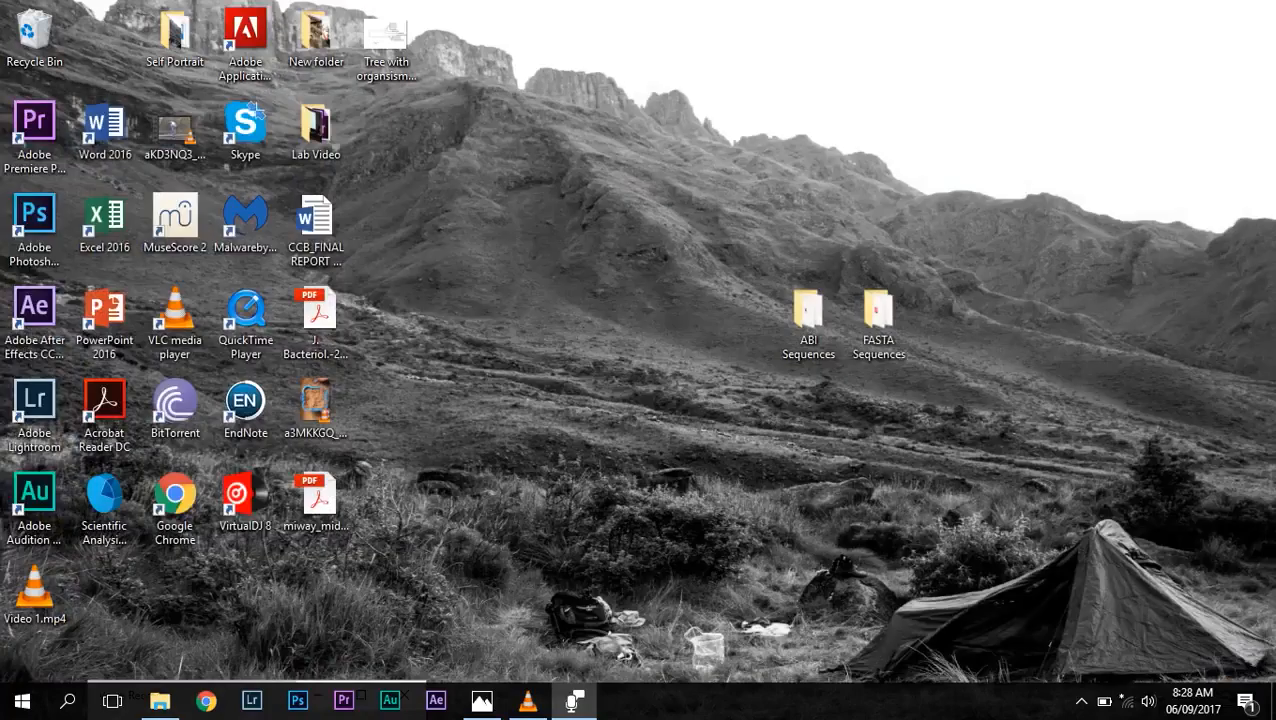
Step: Launch MEGA7 from the Scientific Analysis Programs folder on the desktop
click(104, 500)
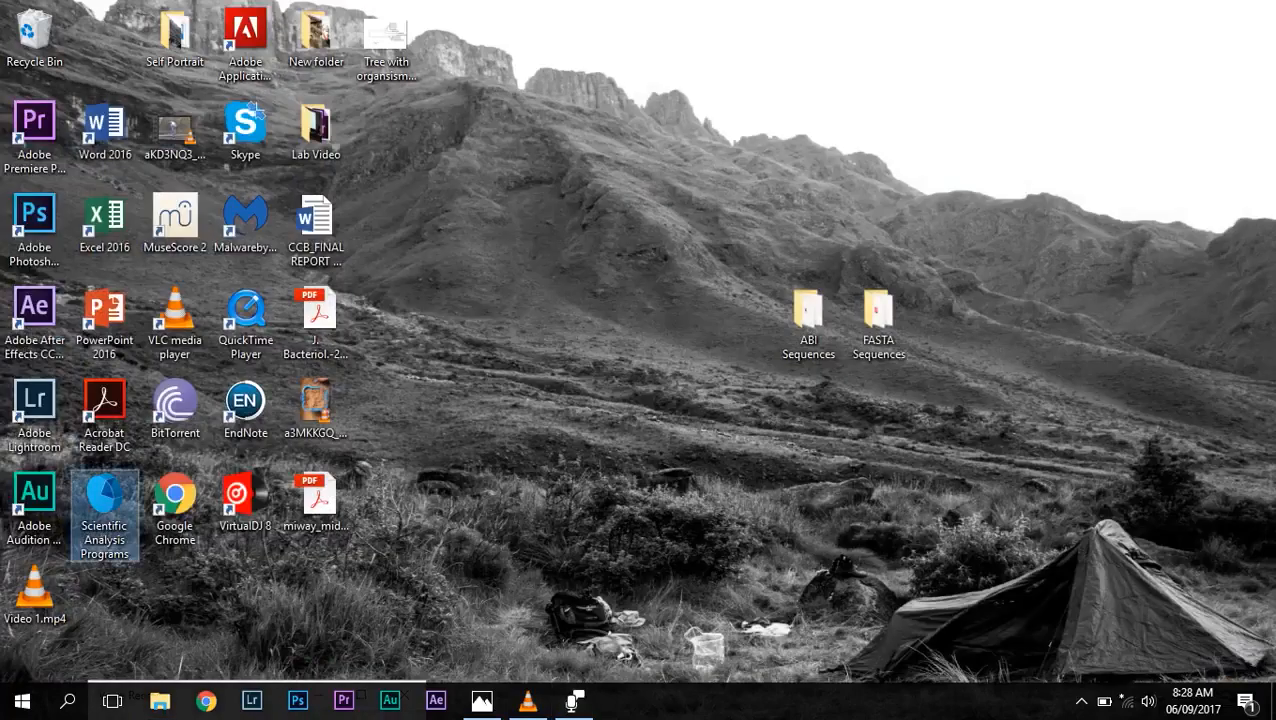
double_click(104, 500)
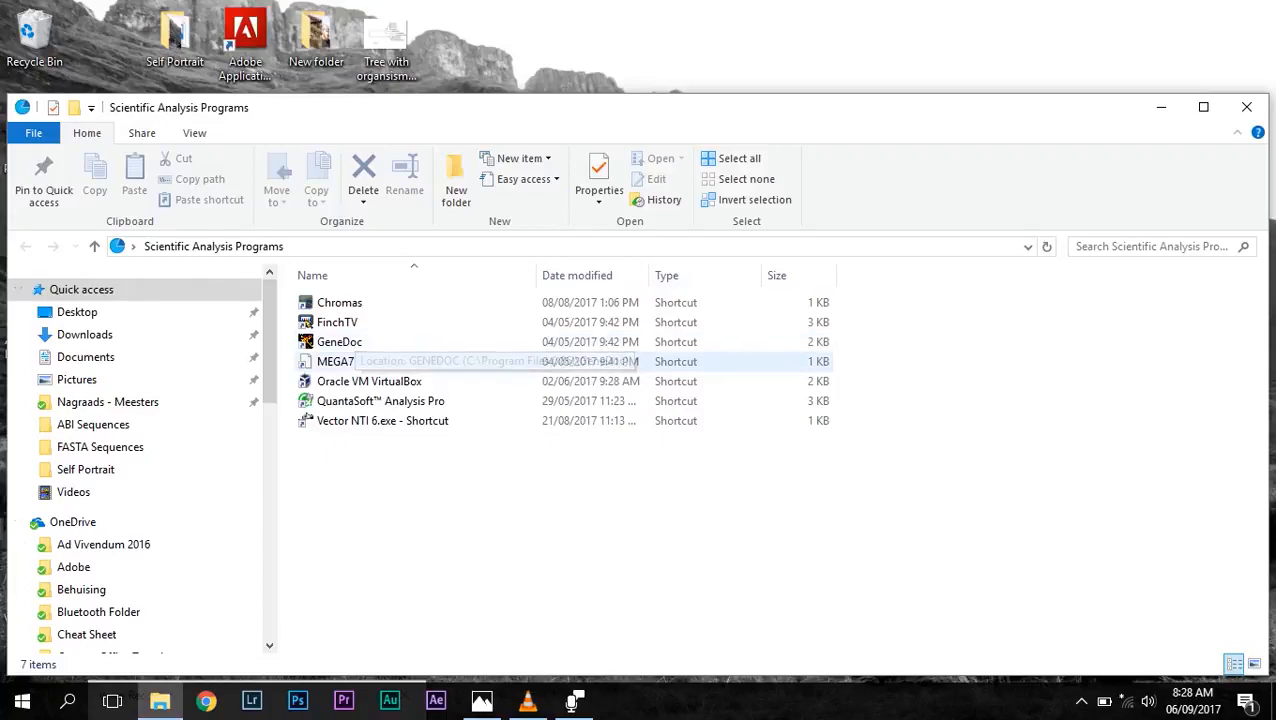
click(360, 361)
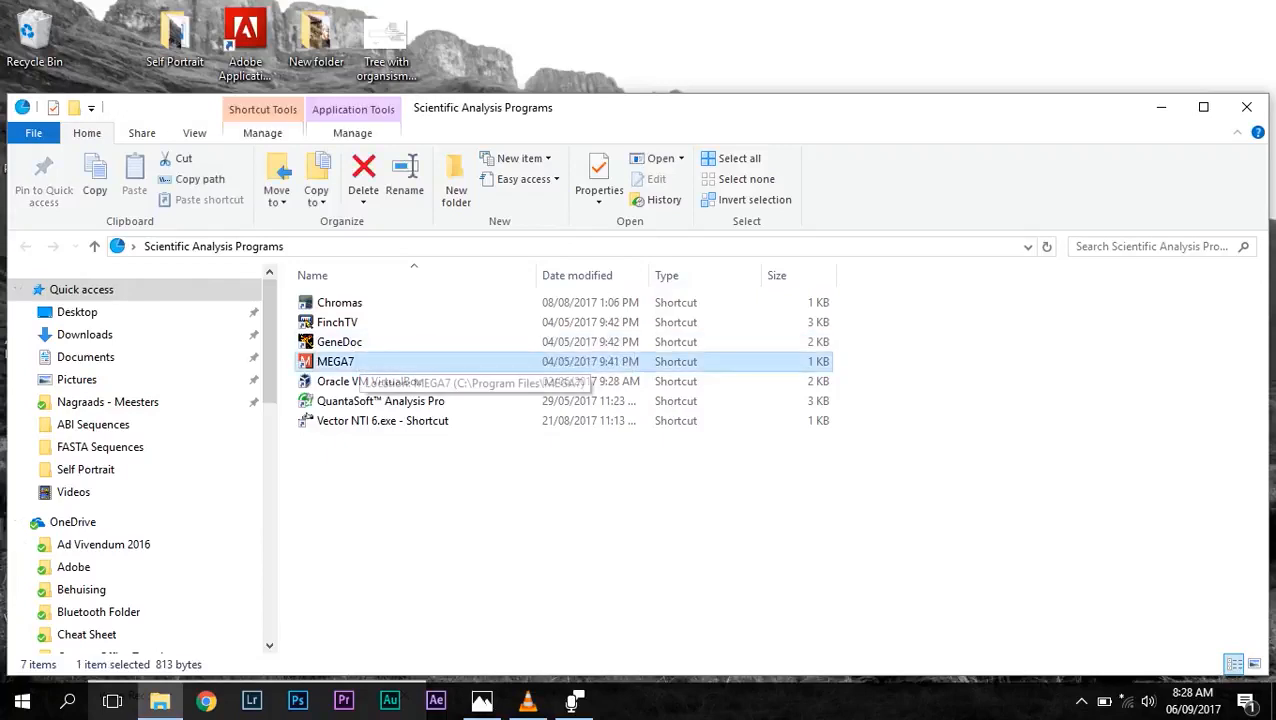
drag(640, 318, 447, 190)
Step: Create a new alignment in MEGA7 with DNA as the sequence type
click(301, 243)
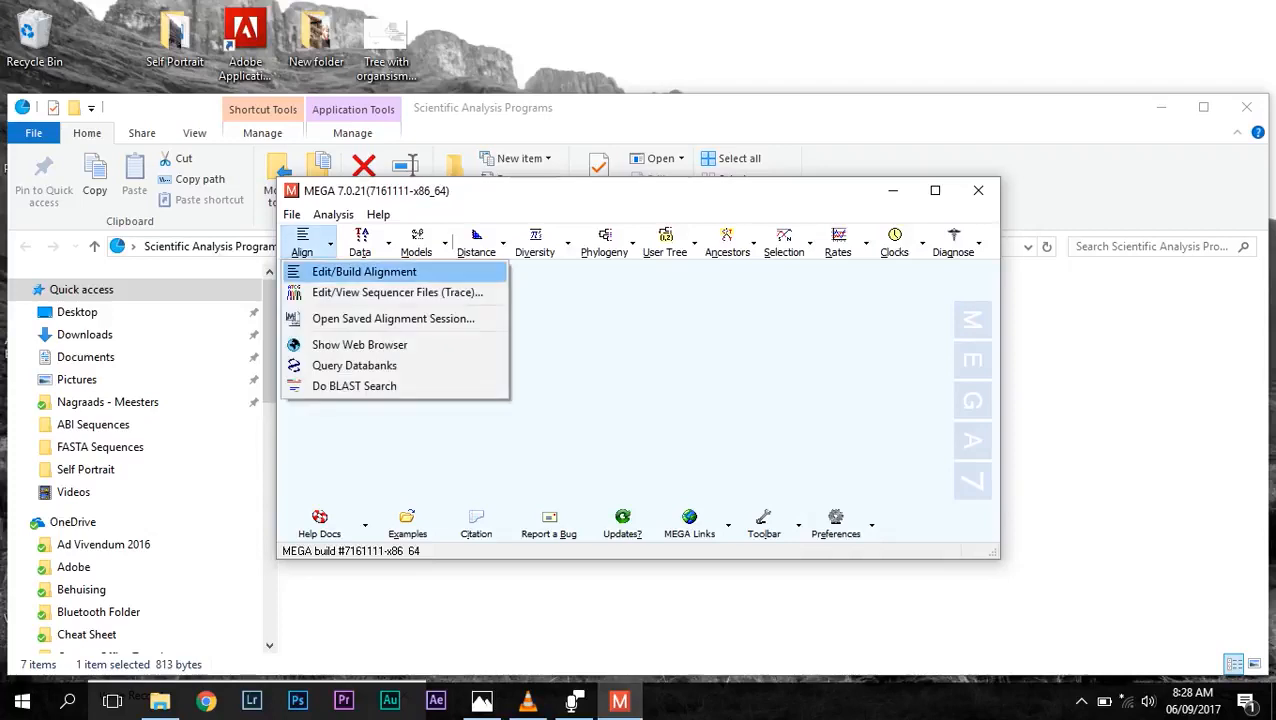
click(364, 271)
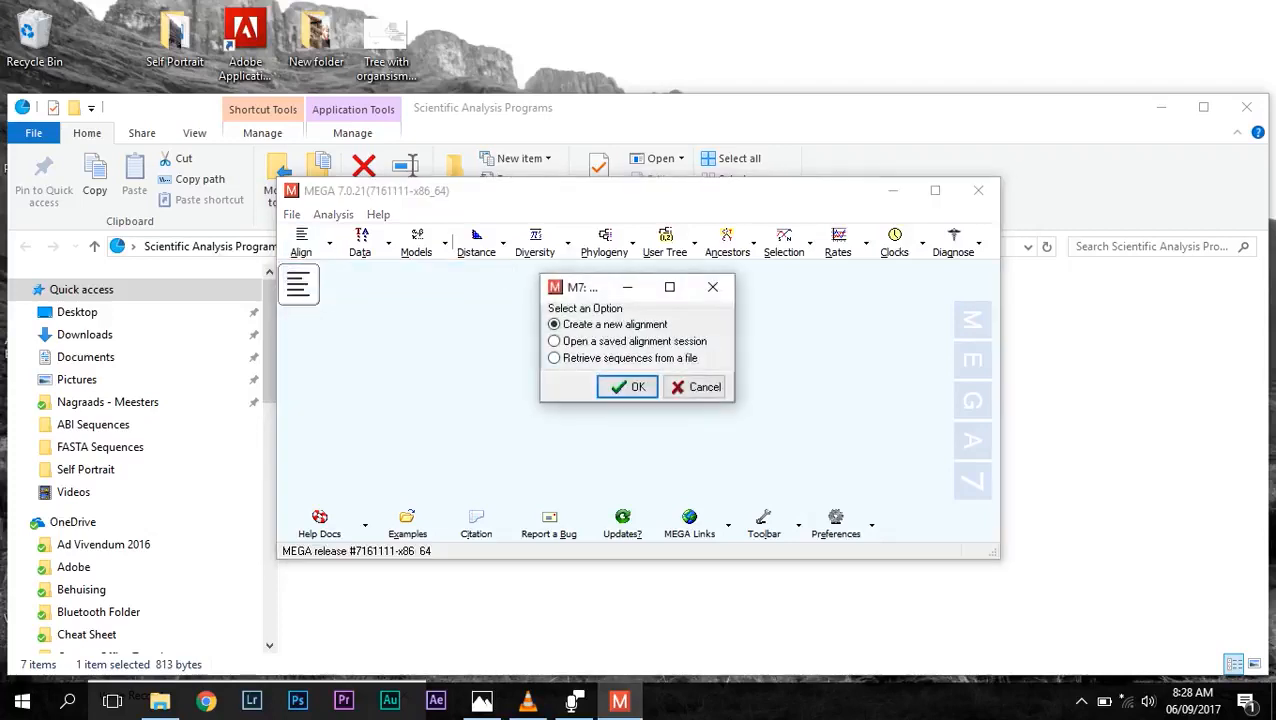
click(628, 387)
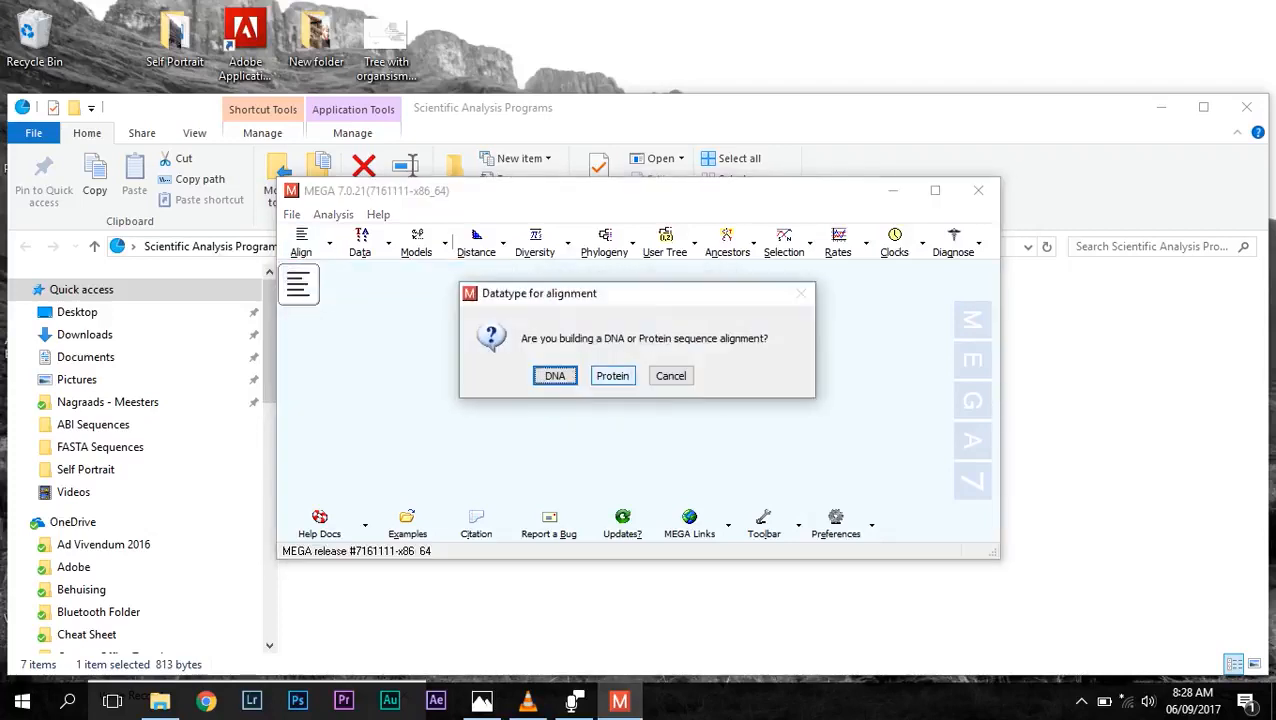
key(Return)
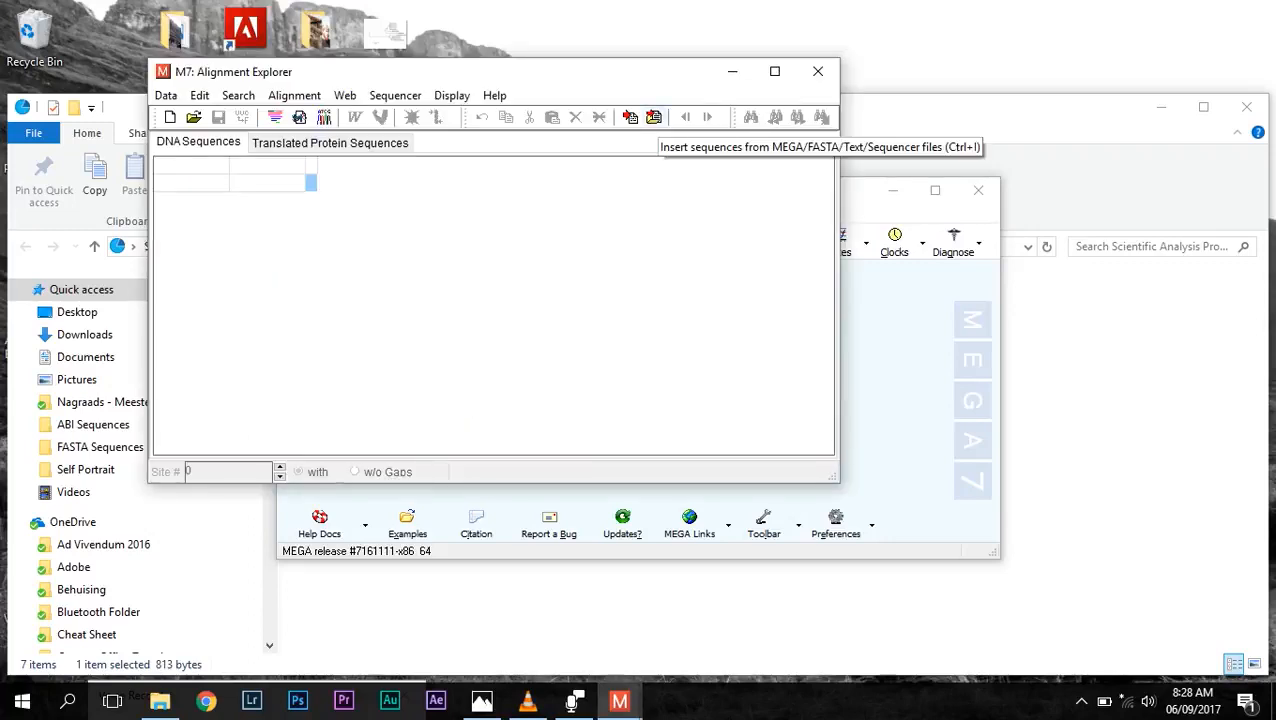
Step: Insert all ten sequence files, Isolate7F.seq through Isolate25F.seq, from the desktop's FASTA Sequences folder into the alignment
click(653, 117)
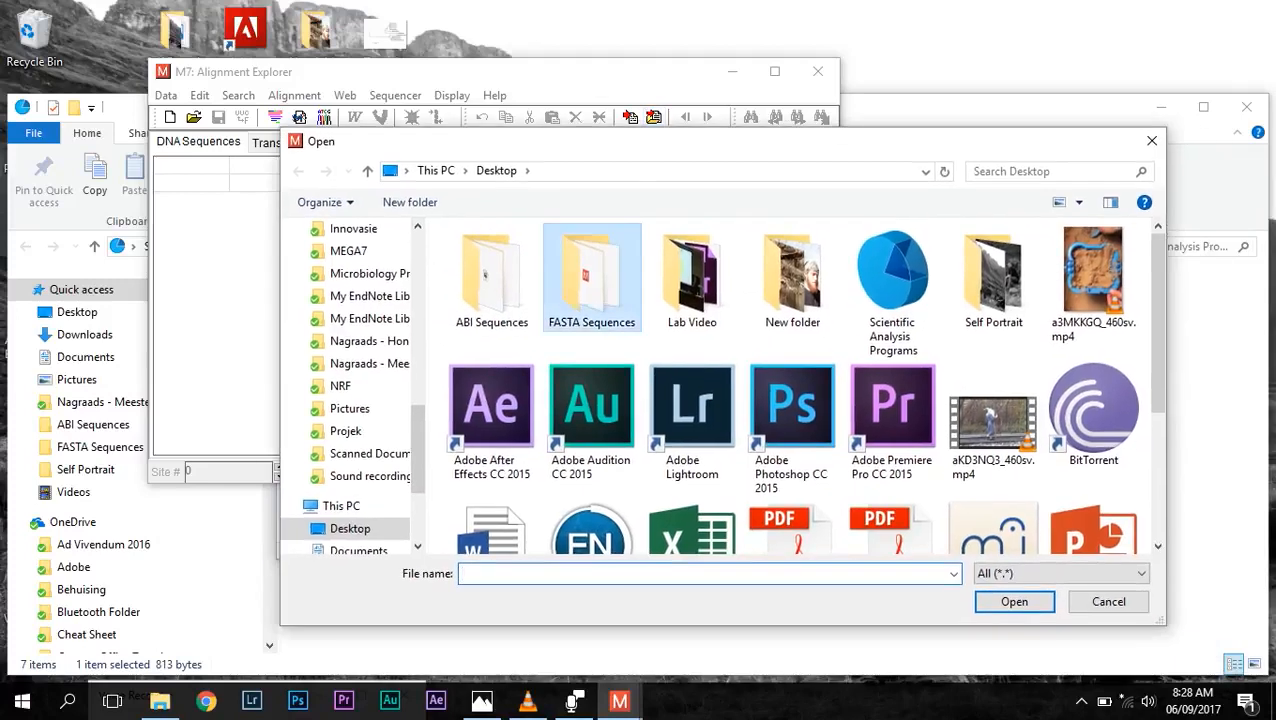
double_click(590, 290)
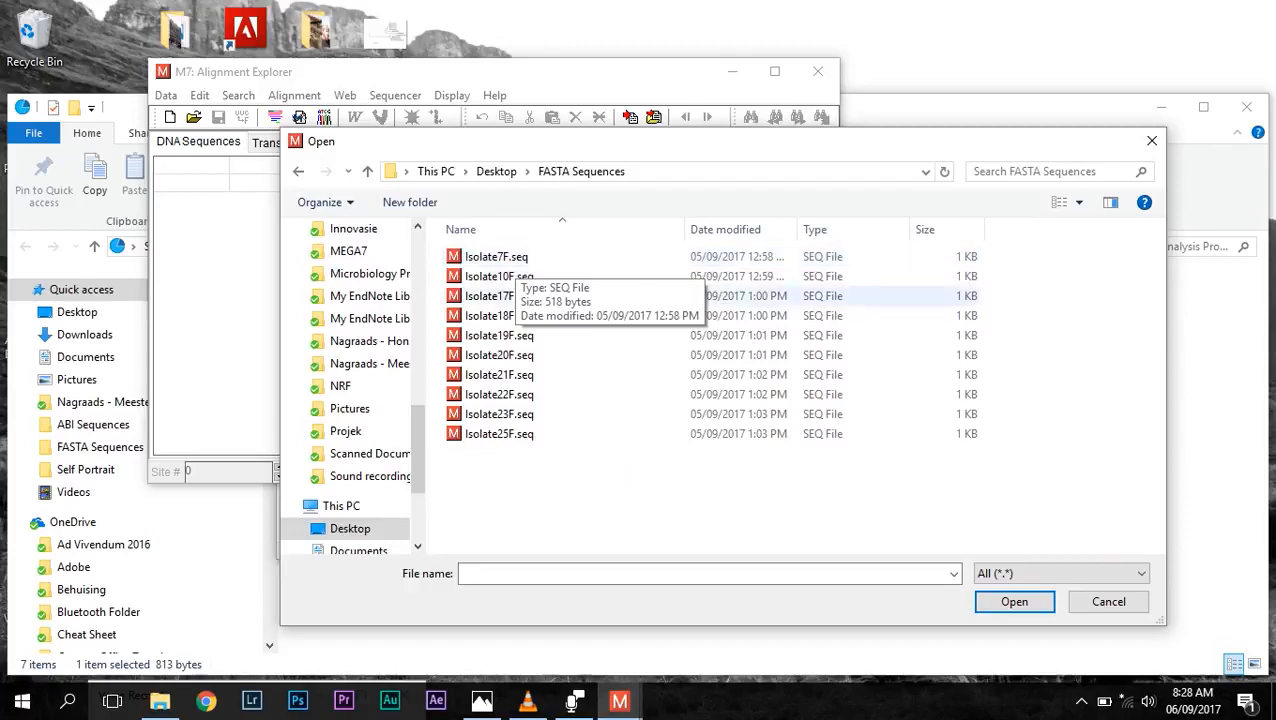
drag(548, 489, 503, 252)
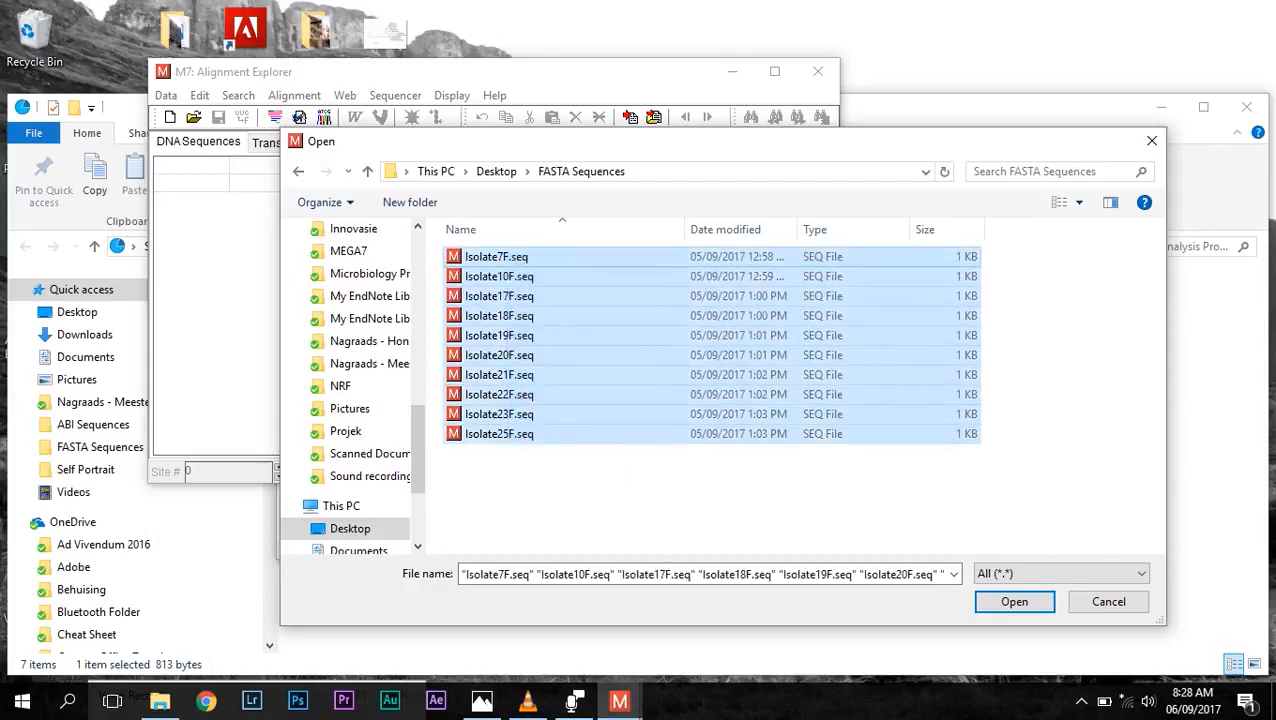
click(1014, 602)
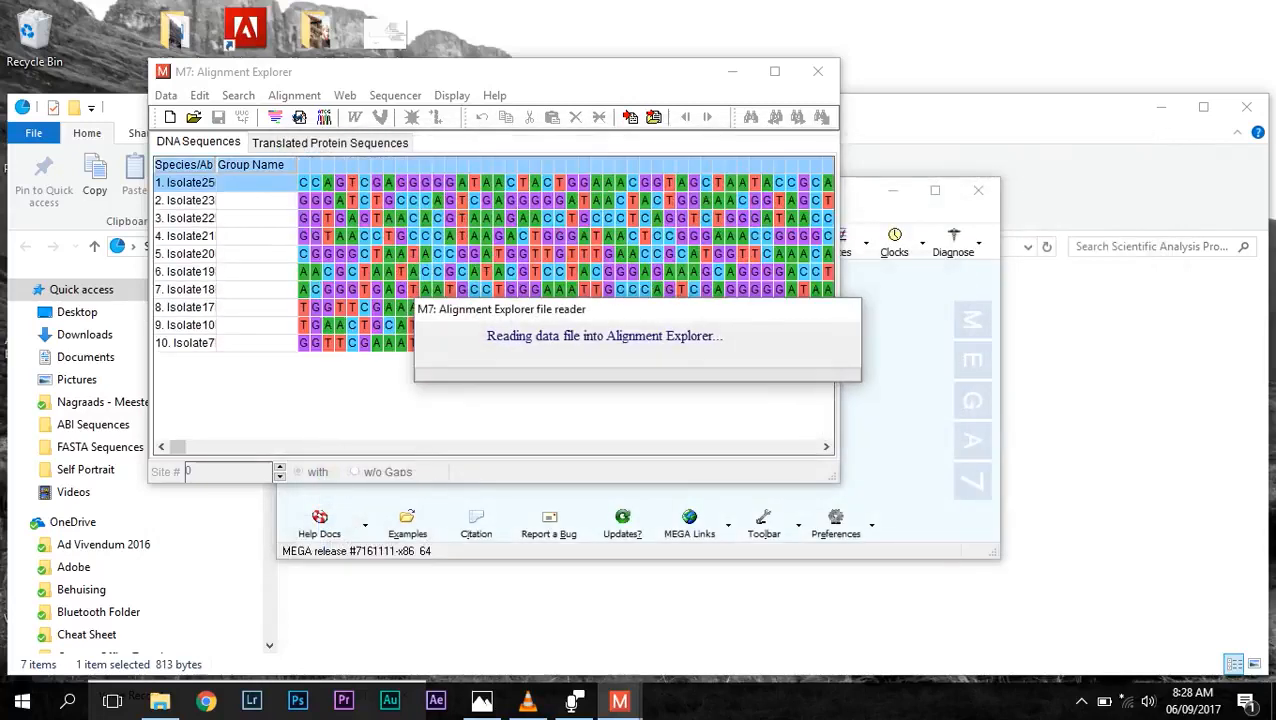
Step: Align all ten isolate sequences as DNA with ClustalW, using ClustalW (1.6) as the DNA weight matrix
click(775, 72)
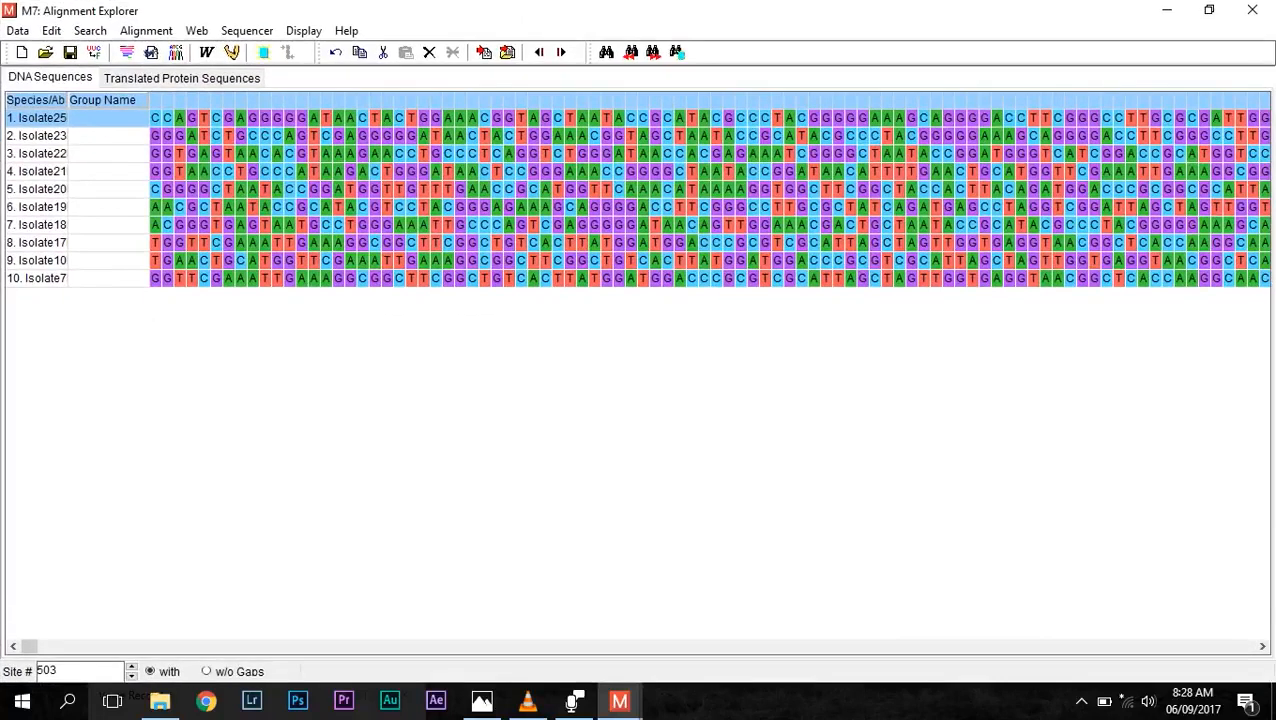
click(38, 279)
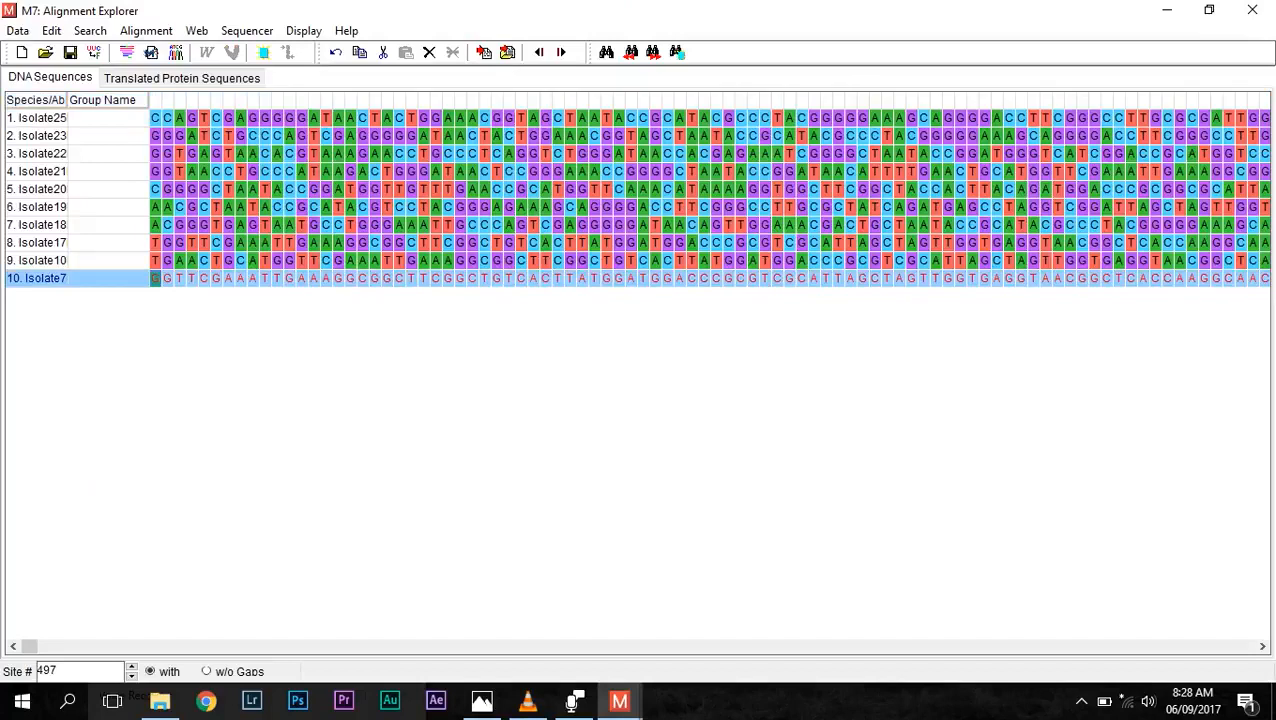
key(ctrl+a)
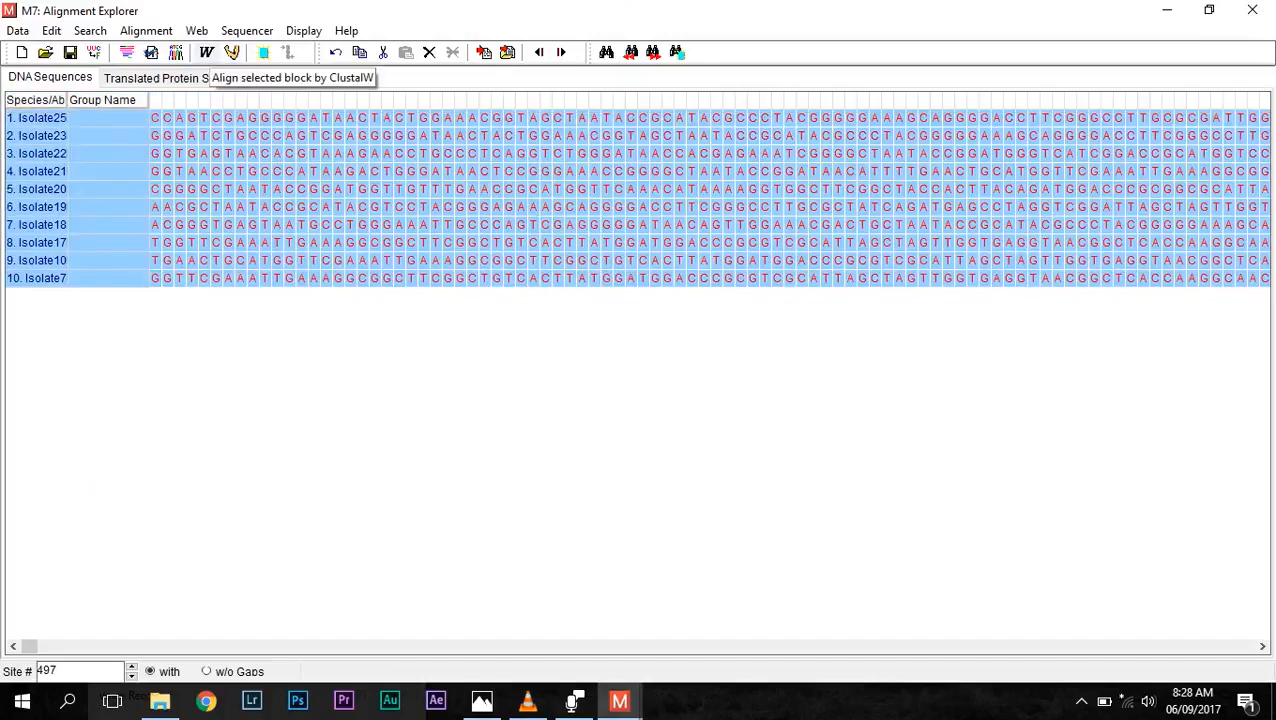
click(207, 52)
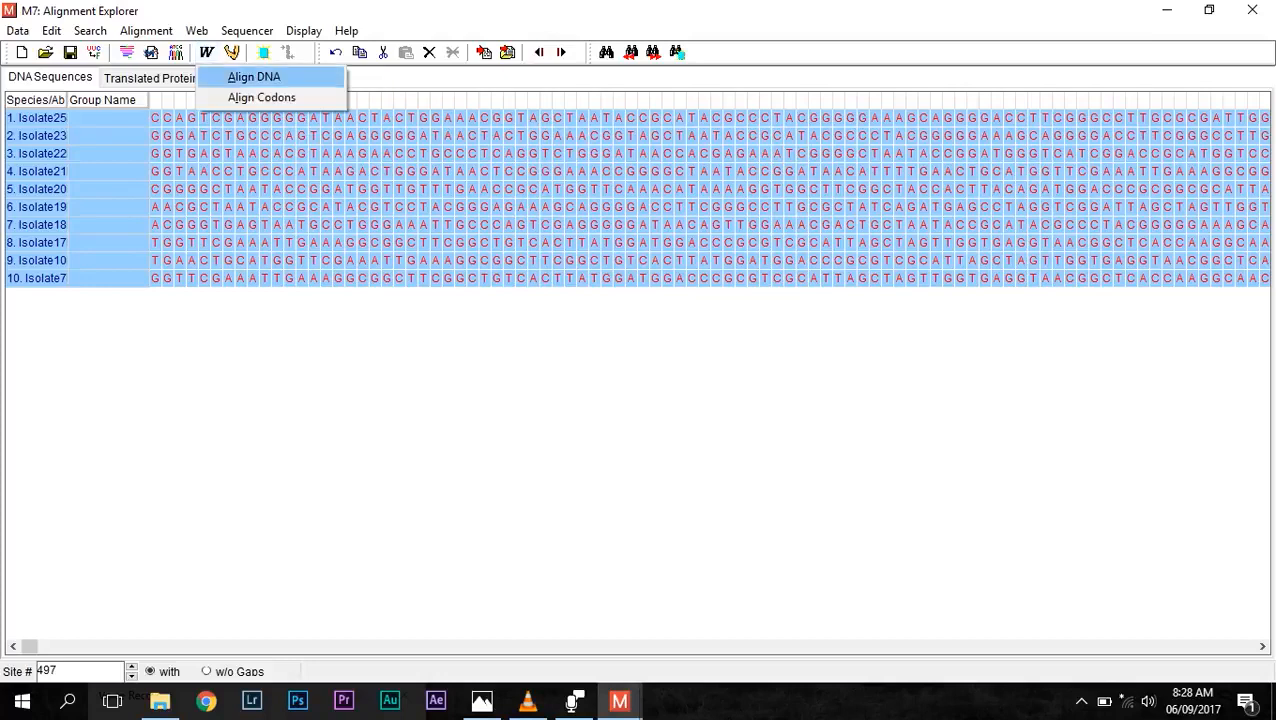
click(254, 77)
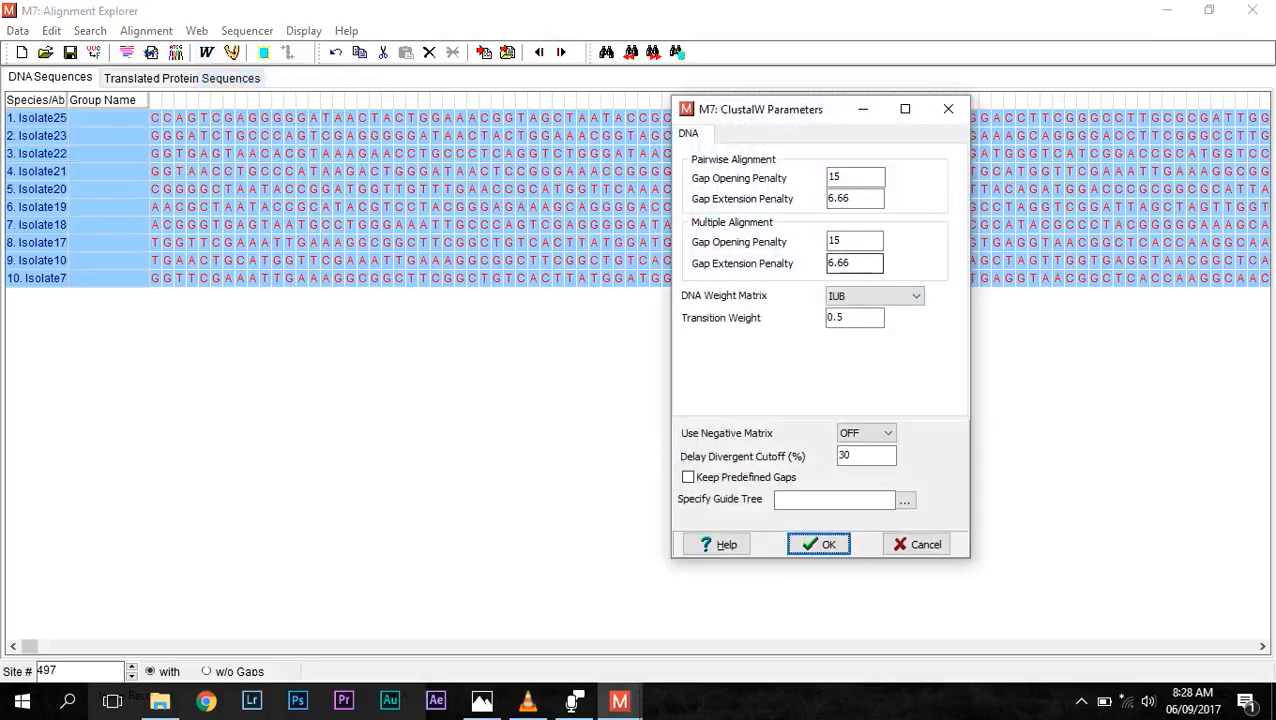
click(916, 296)
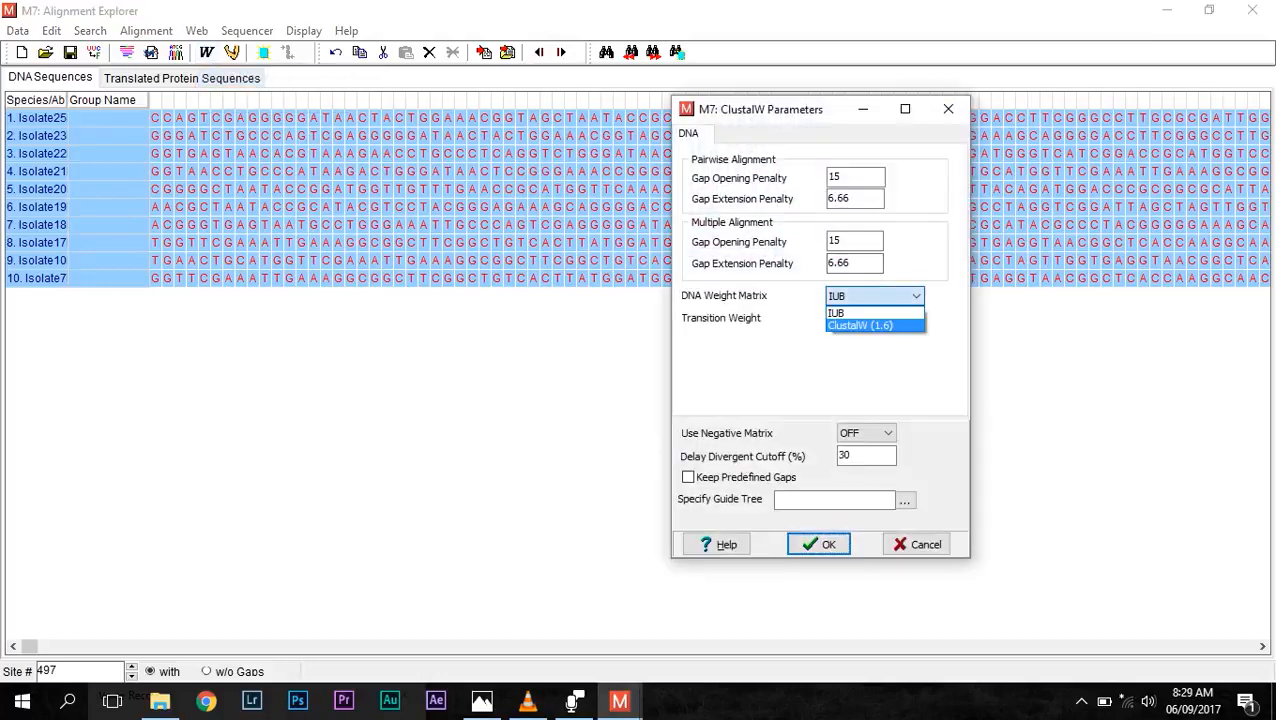
click(860, 325)
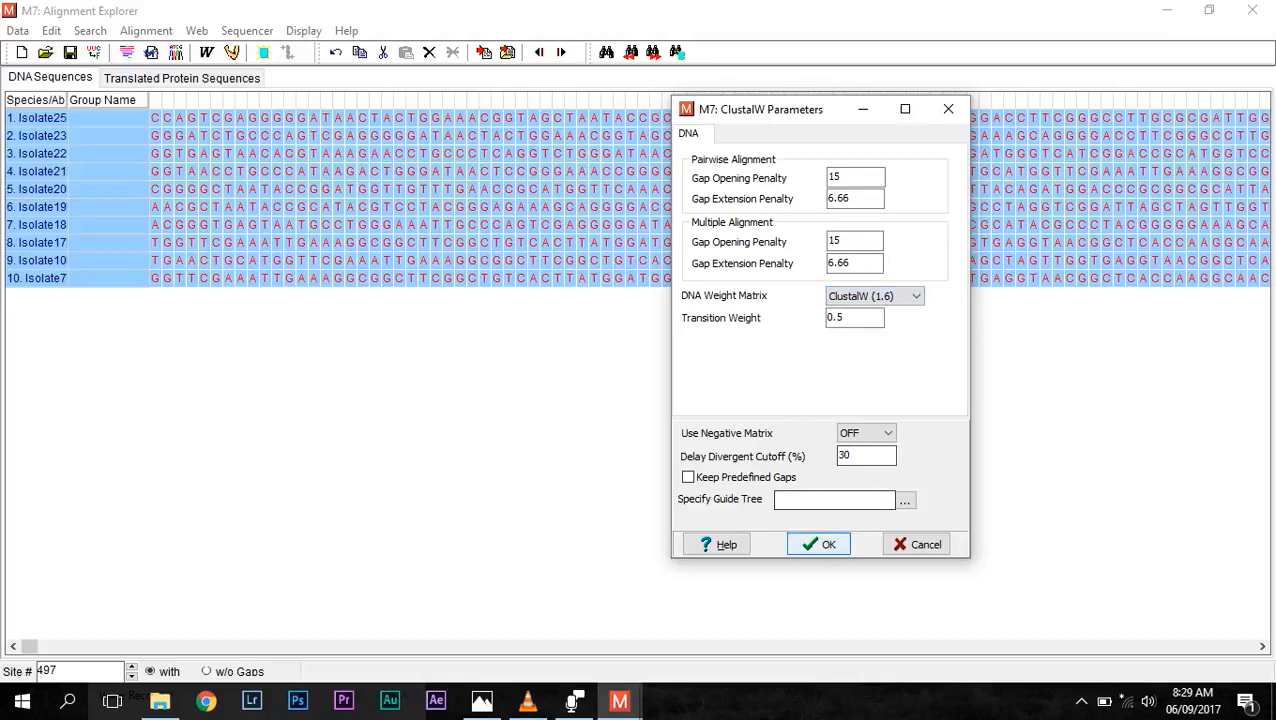
click(818, 544)
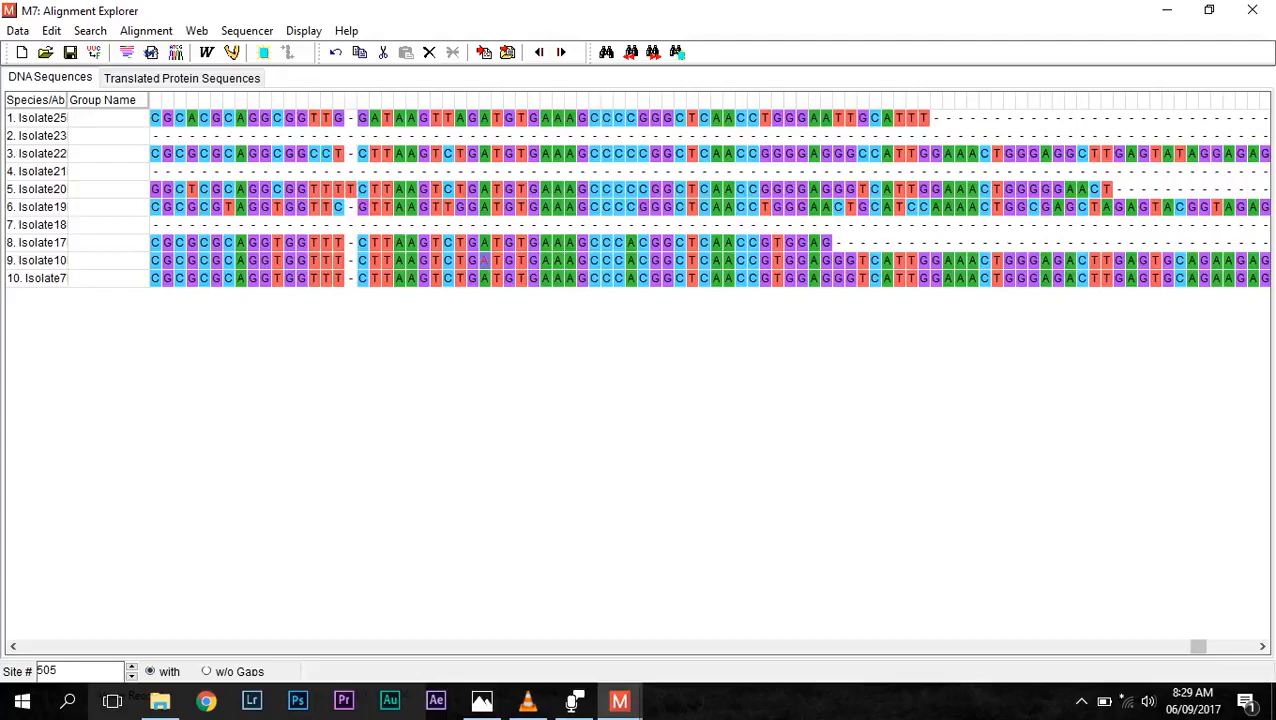
Step: Trim the ragged trailing end of the alignment by deleting every column from site 344 onward in all sequences
drag(1198, 646, 738, 646)
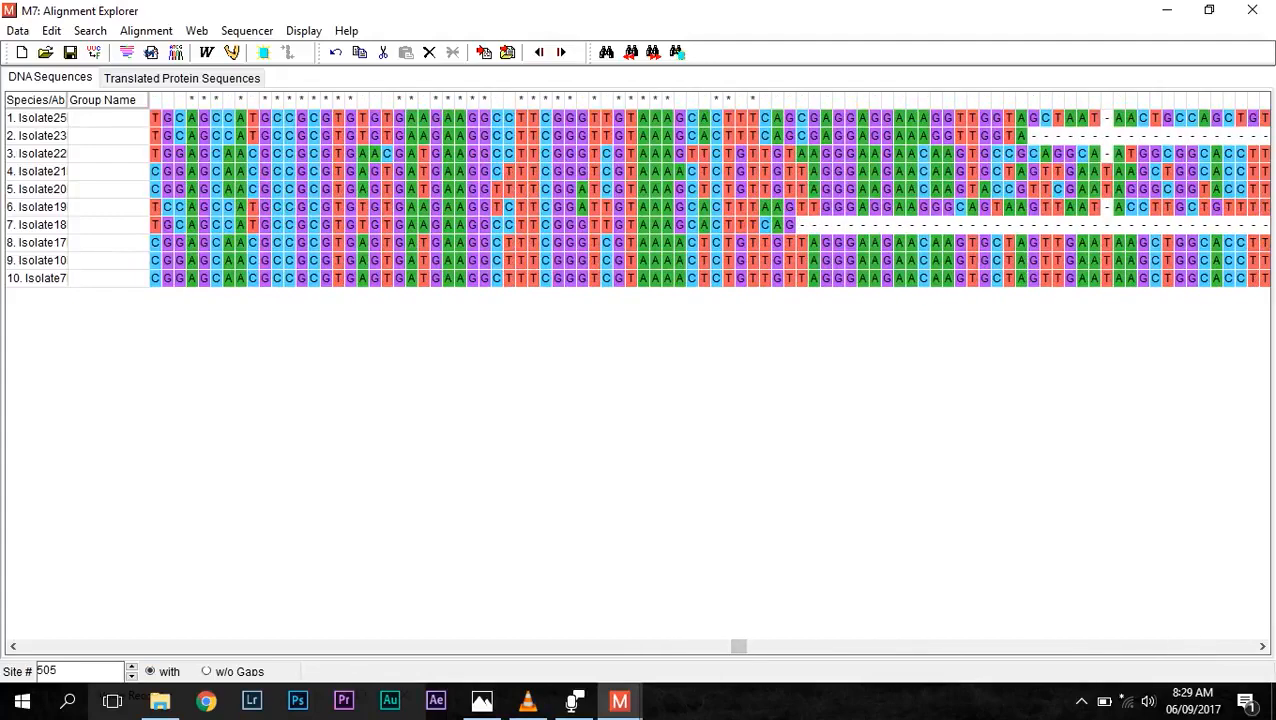
click(801, 279)
drag(738, 646, 1246, 646)
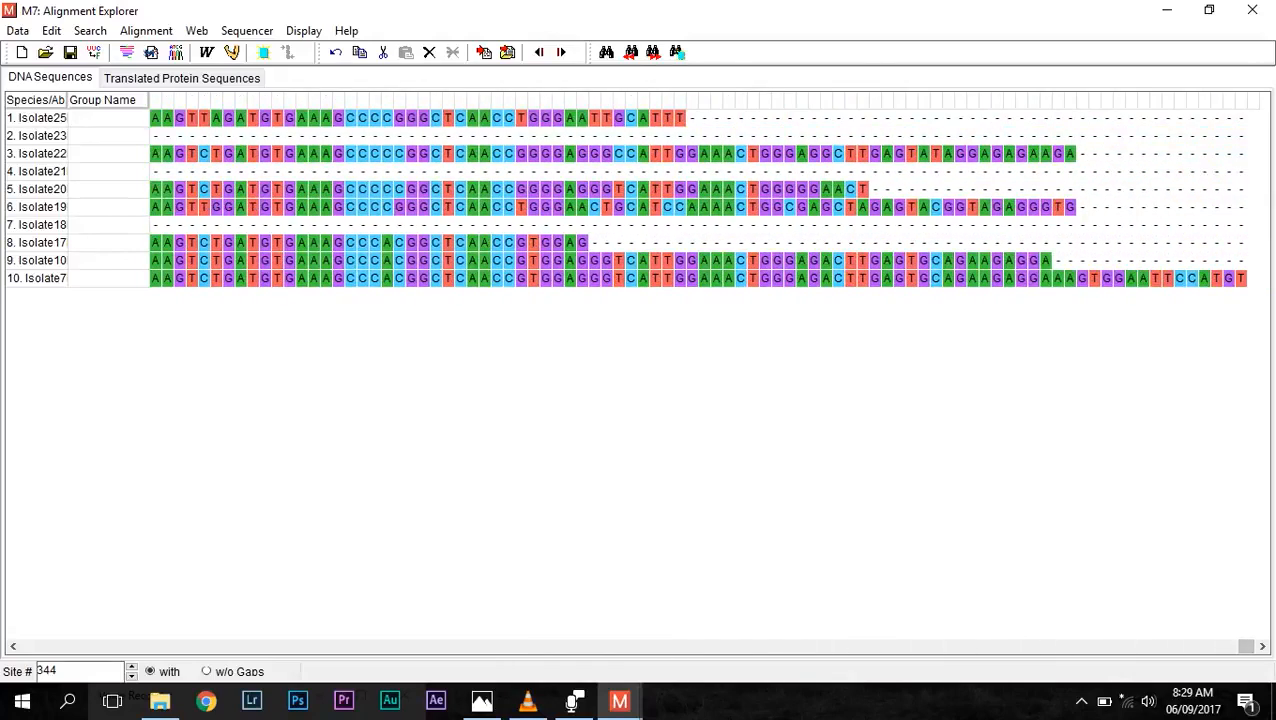
key(ctrl+a)
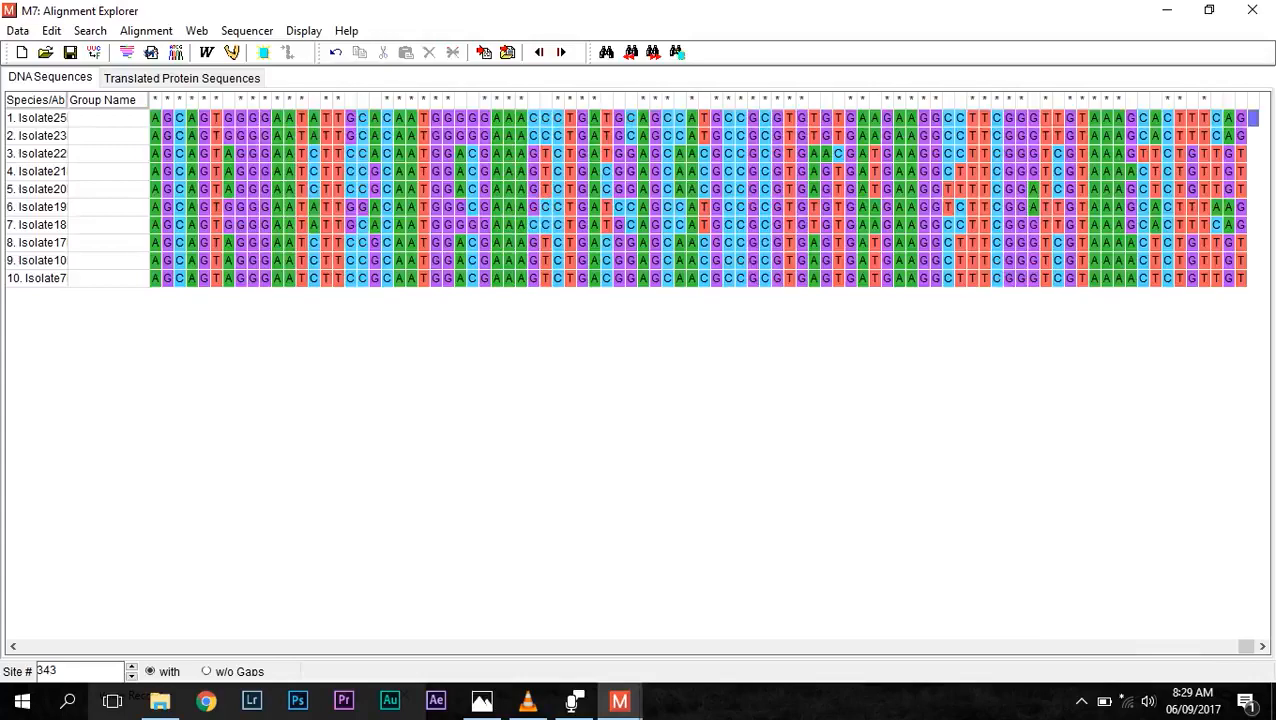
Step: Trim the ragged leading end of the alignment in all ten sequences so that every isolate starts at the same site
drag(1250, 646, 285, 646)
click(631, 118)
drag(288, 646, 30, 646)
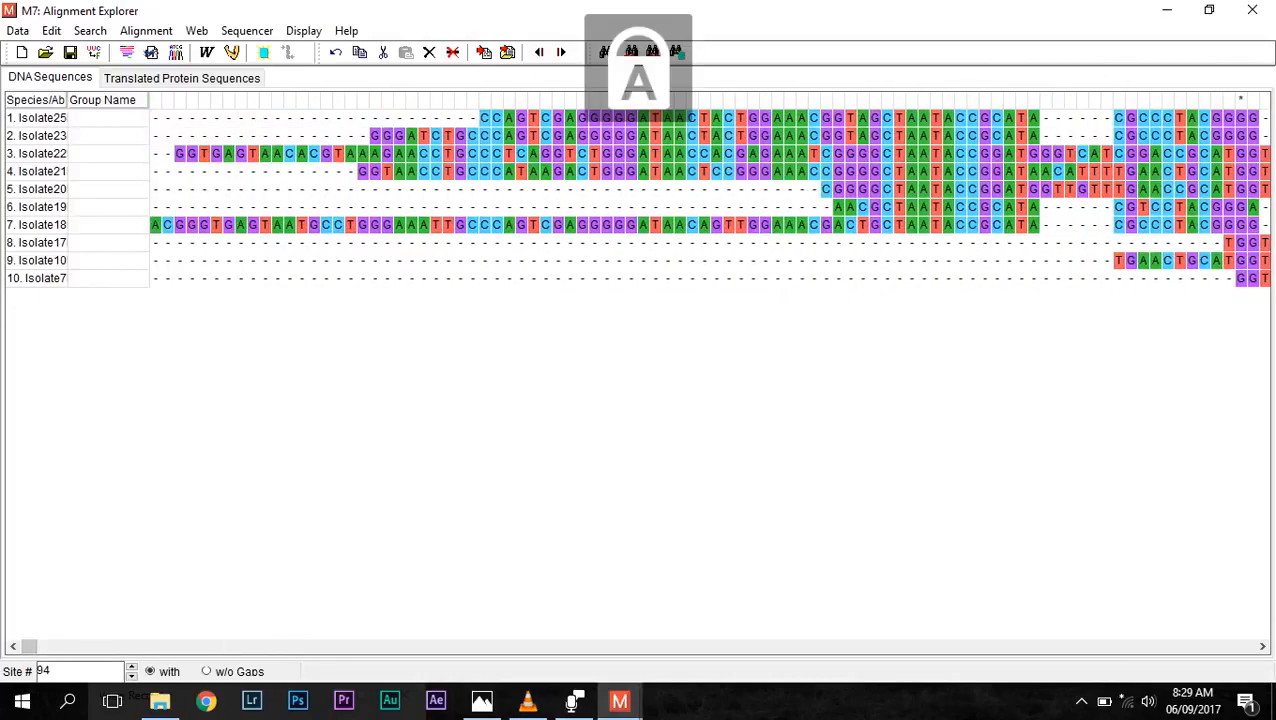
click(155, 278)
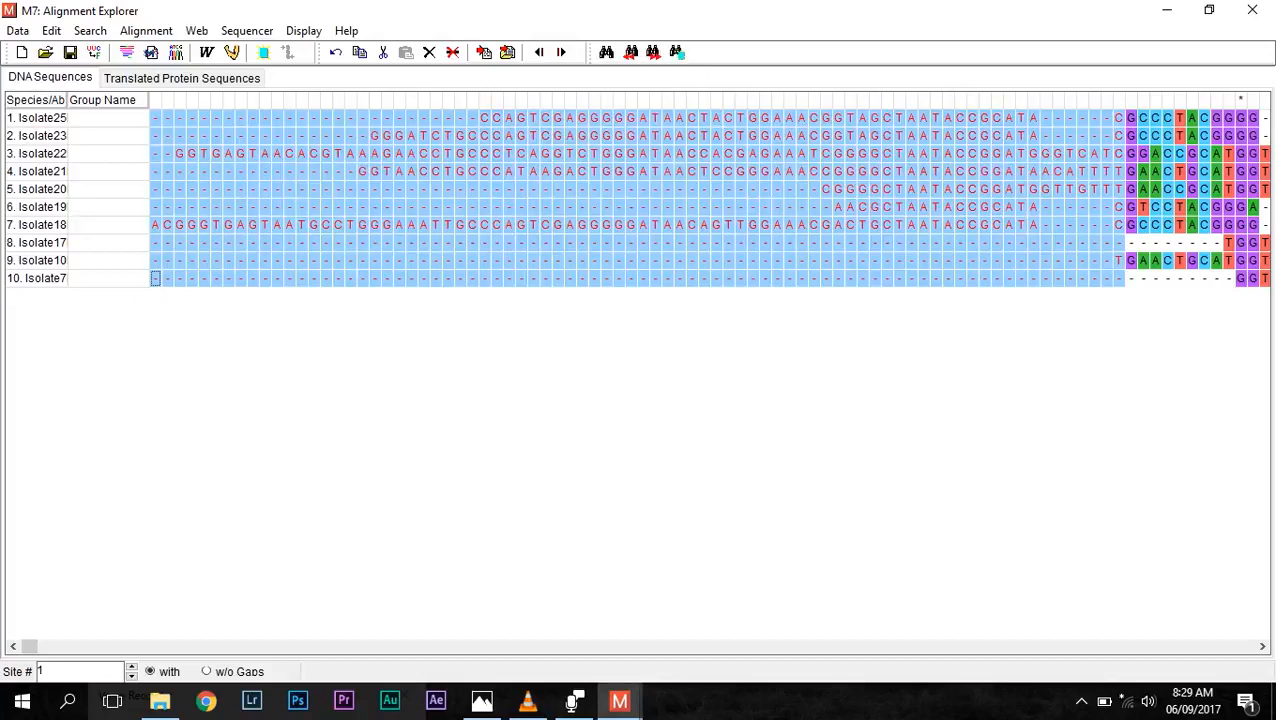
key(Delete)
click(326, 118)
shift+click(155, 100)
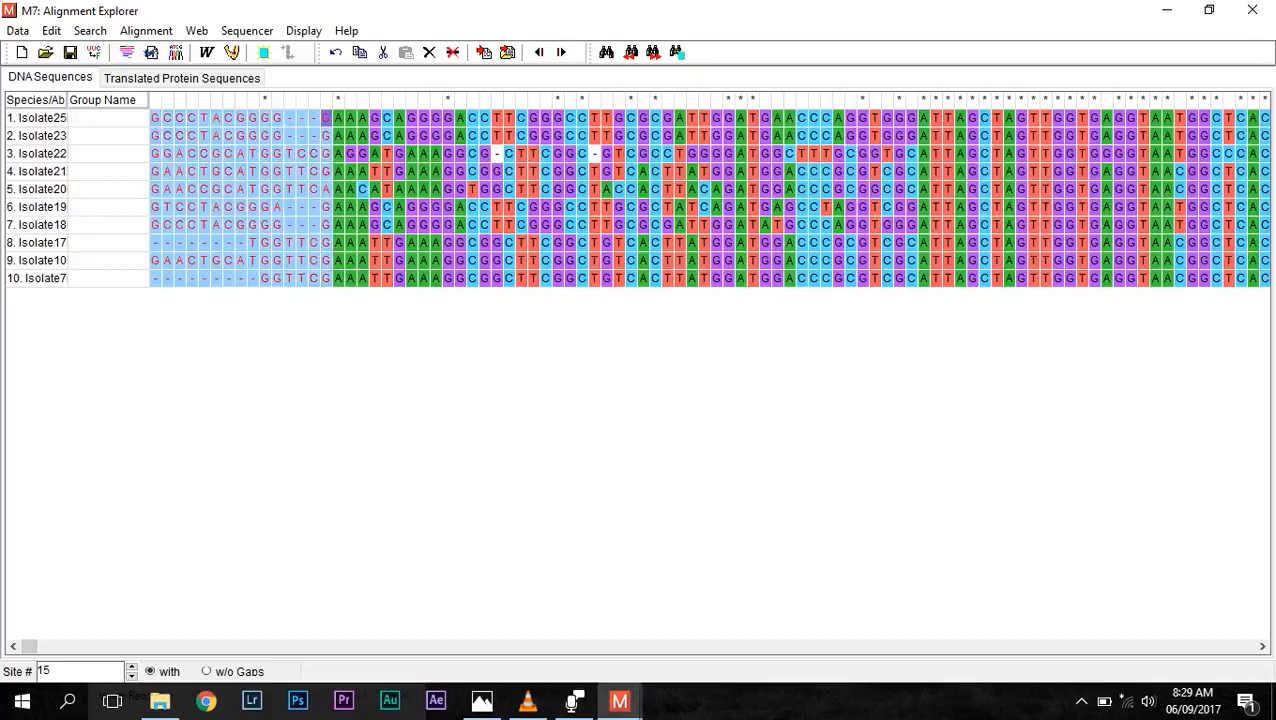
key(Delete)
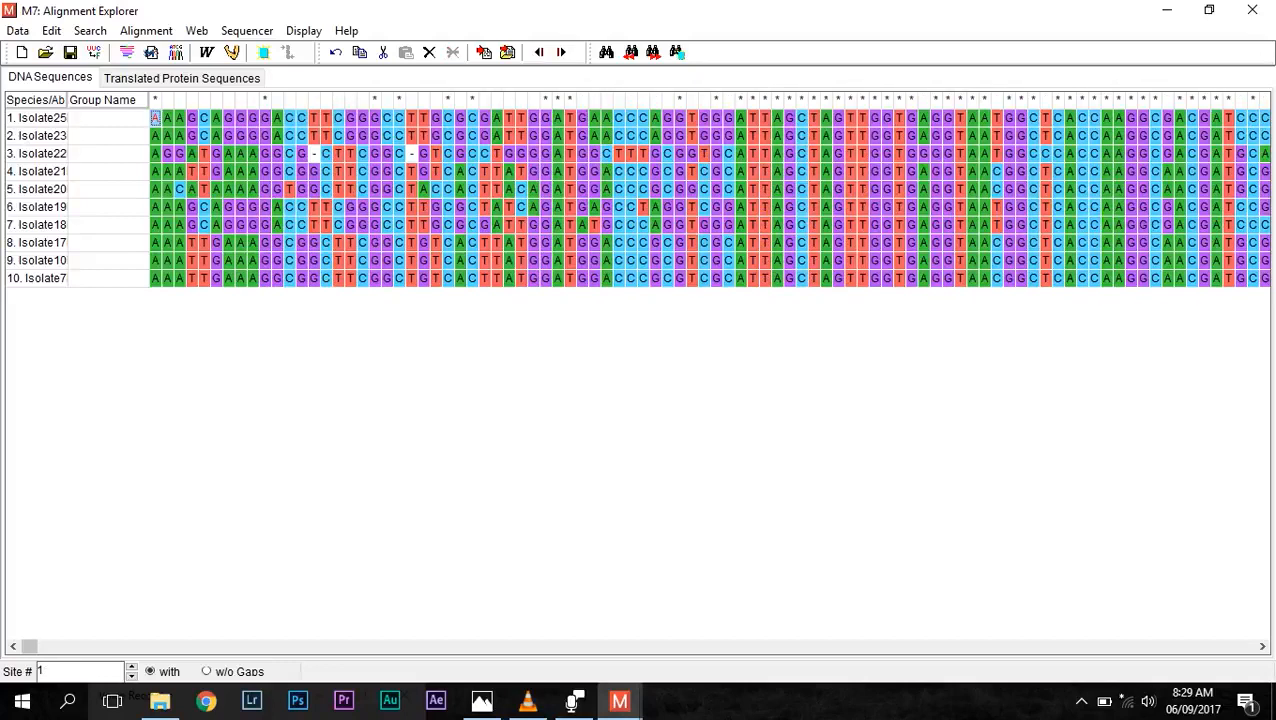
Step: Export the trimmed alignment in MEGA format to the desktop as tREE with a blank data title, and close the Alignment Explorer
drag(30, 647, 385, 647)
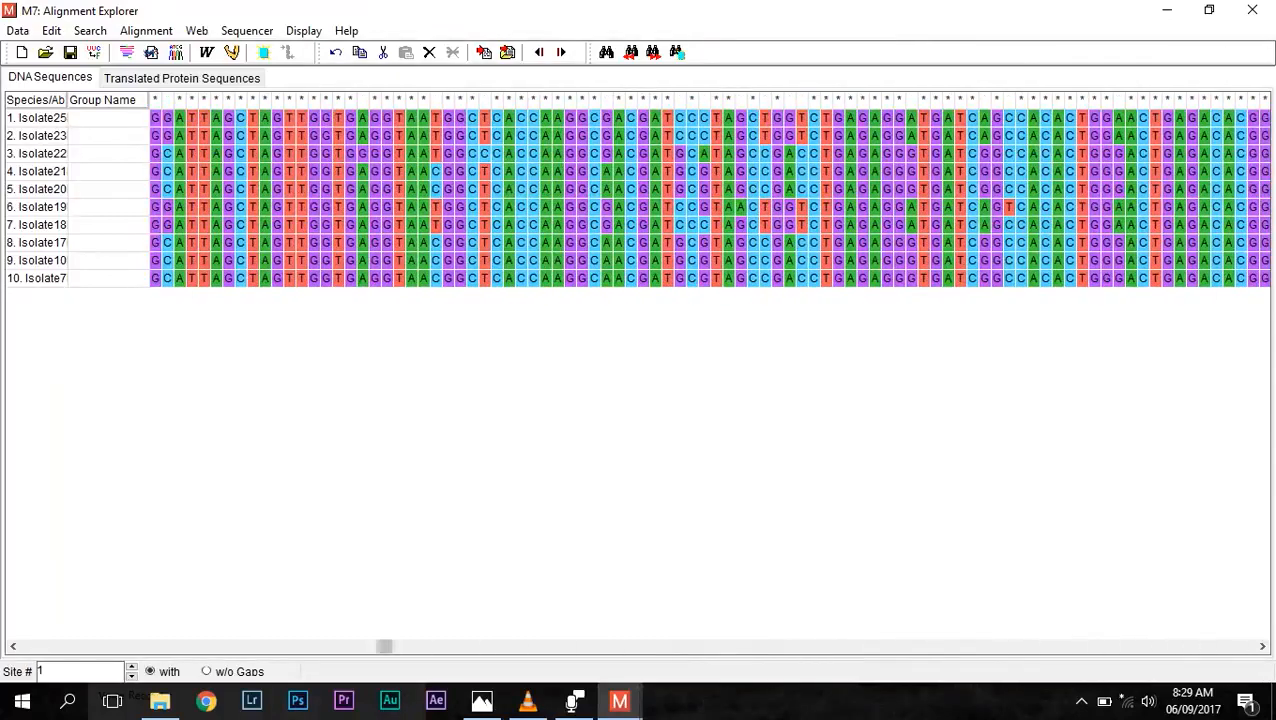
click(18, 31)
mouse_move(90, 187)
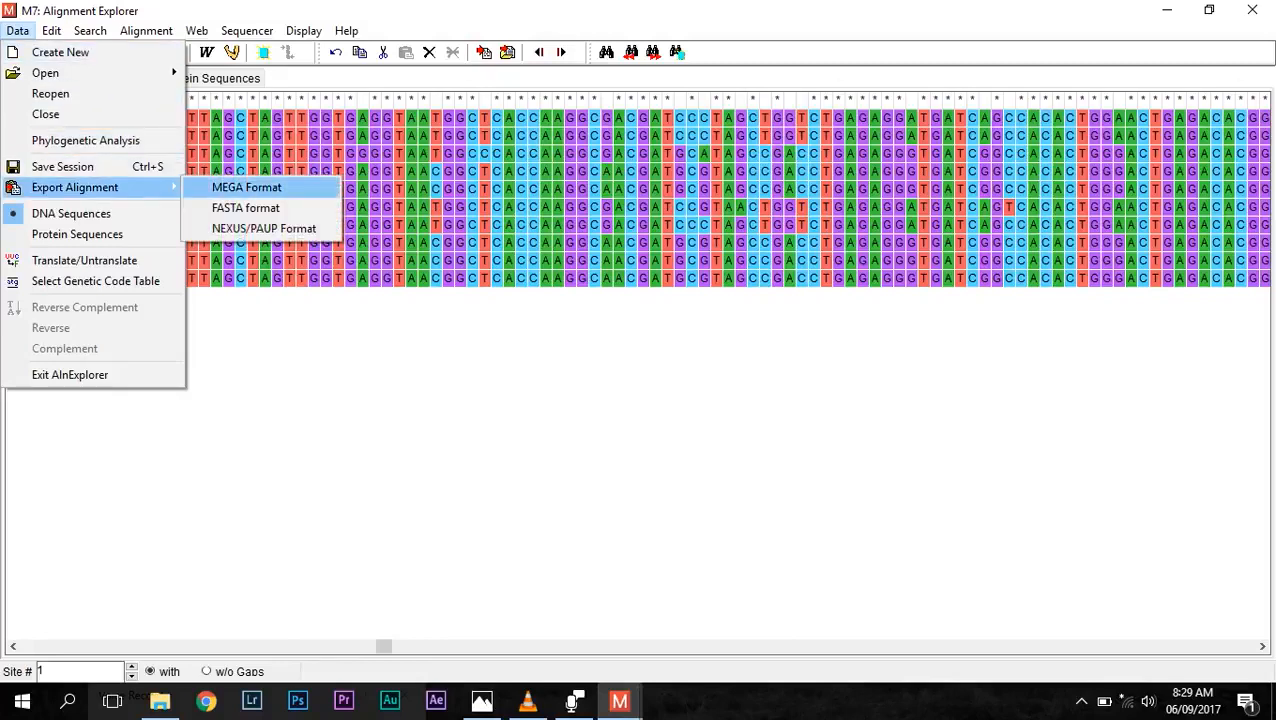
click(246, 187)
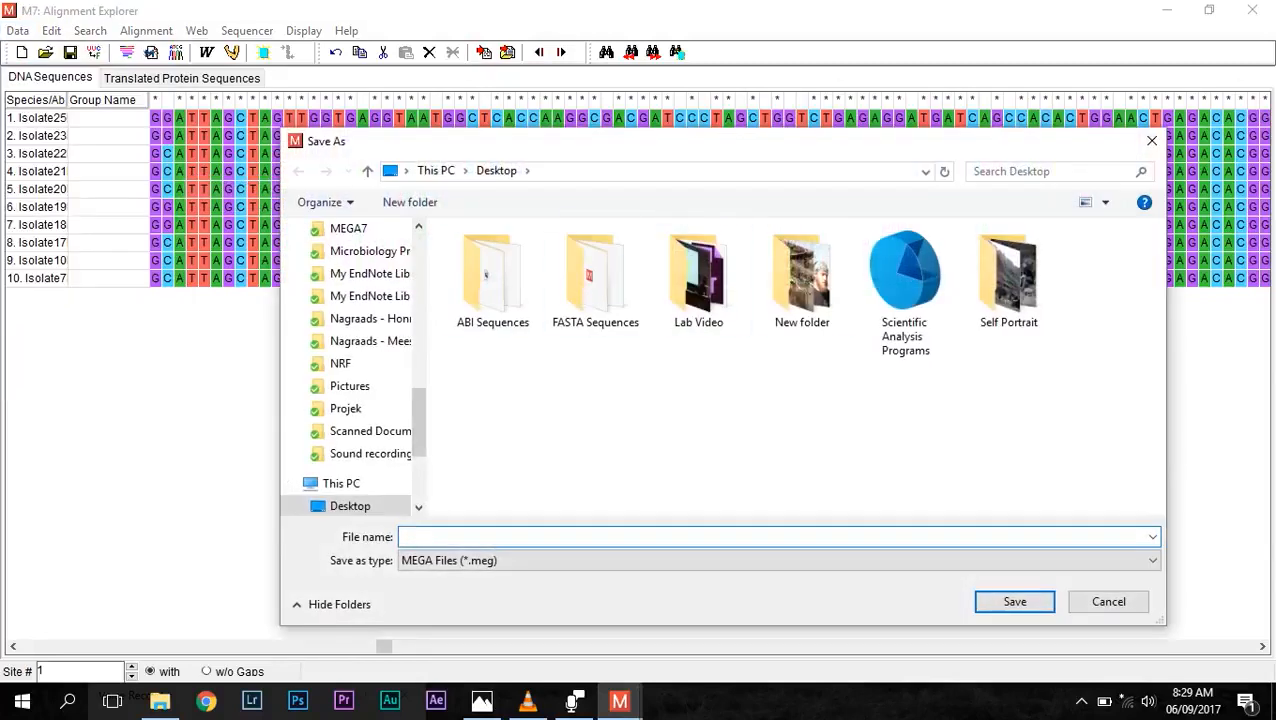
text(tREE)
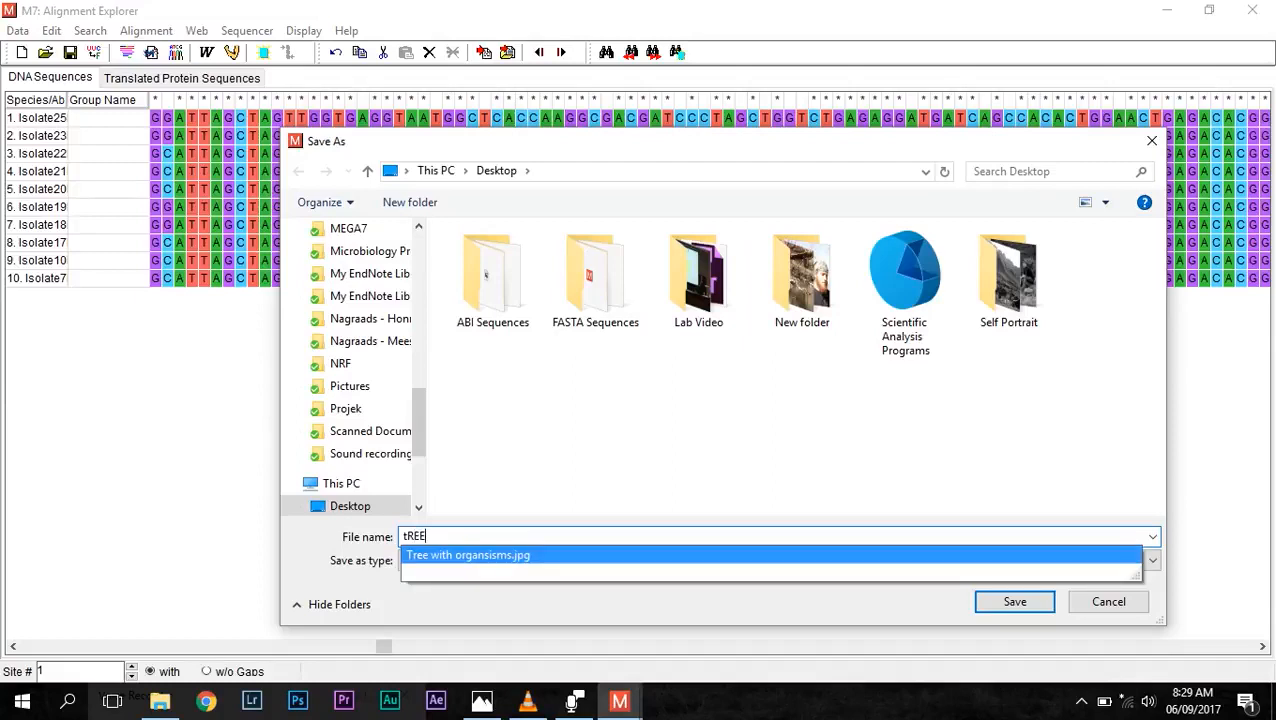
key(Return)
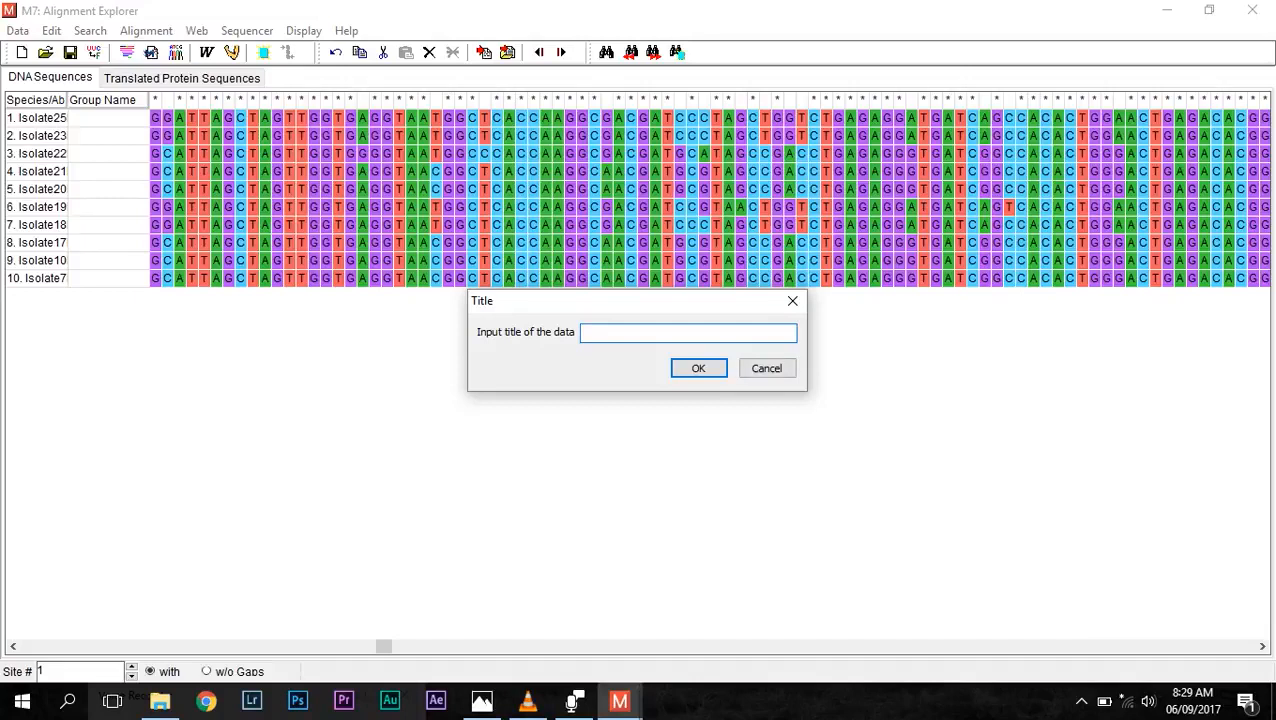
click(698, 368)
click(692, 376)
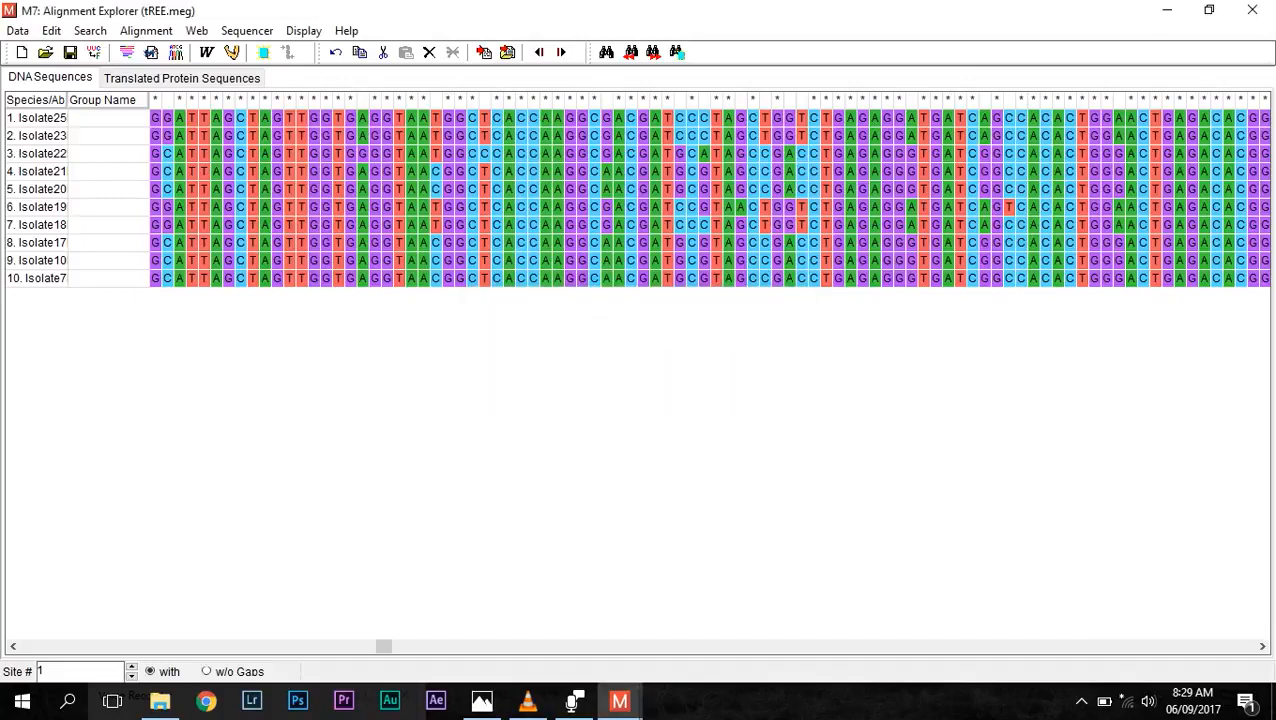
click(1252, 10)
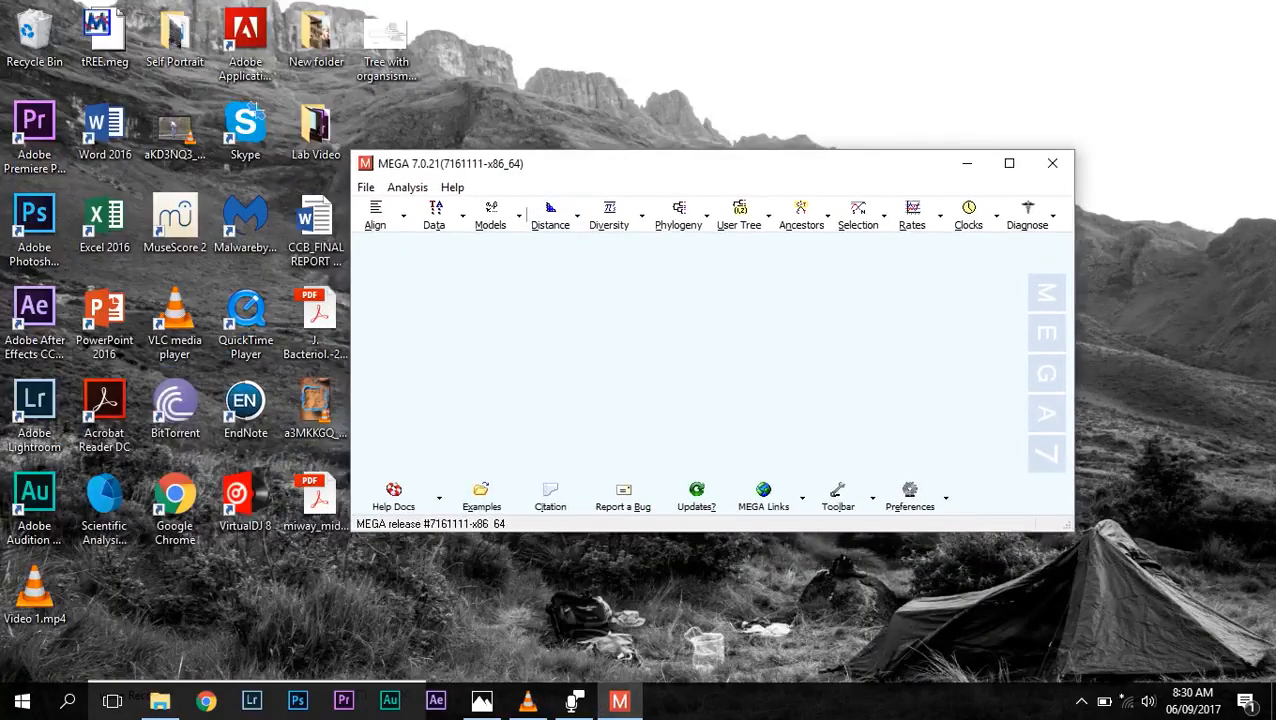
Step: Open tREE.meg from the desktop and compute the best DNA substitution model (ML) on it with the default nucleotide and complete-deletion settings
drag(700, 163, 613, 116)
double_click(104, 38)
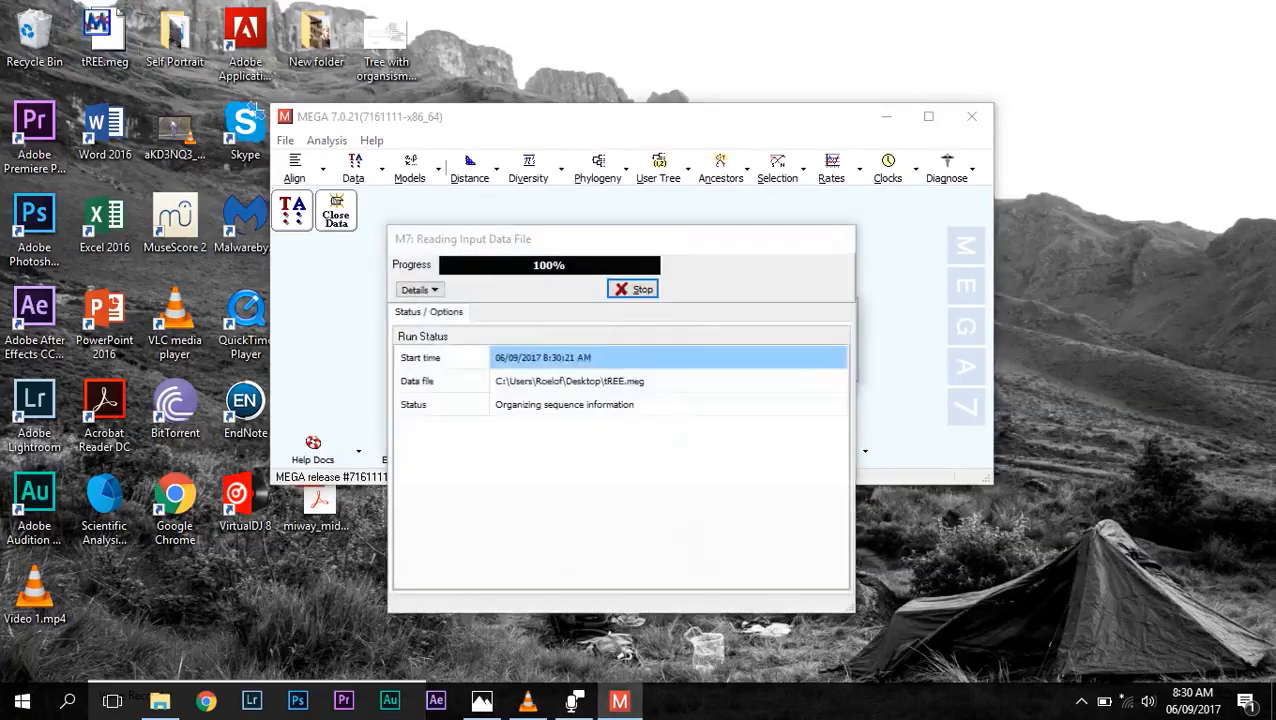
click(410, 168)
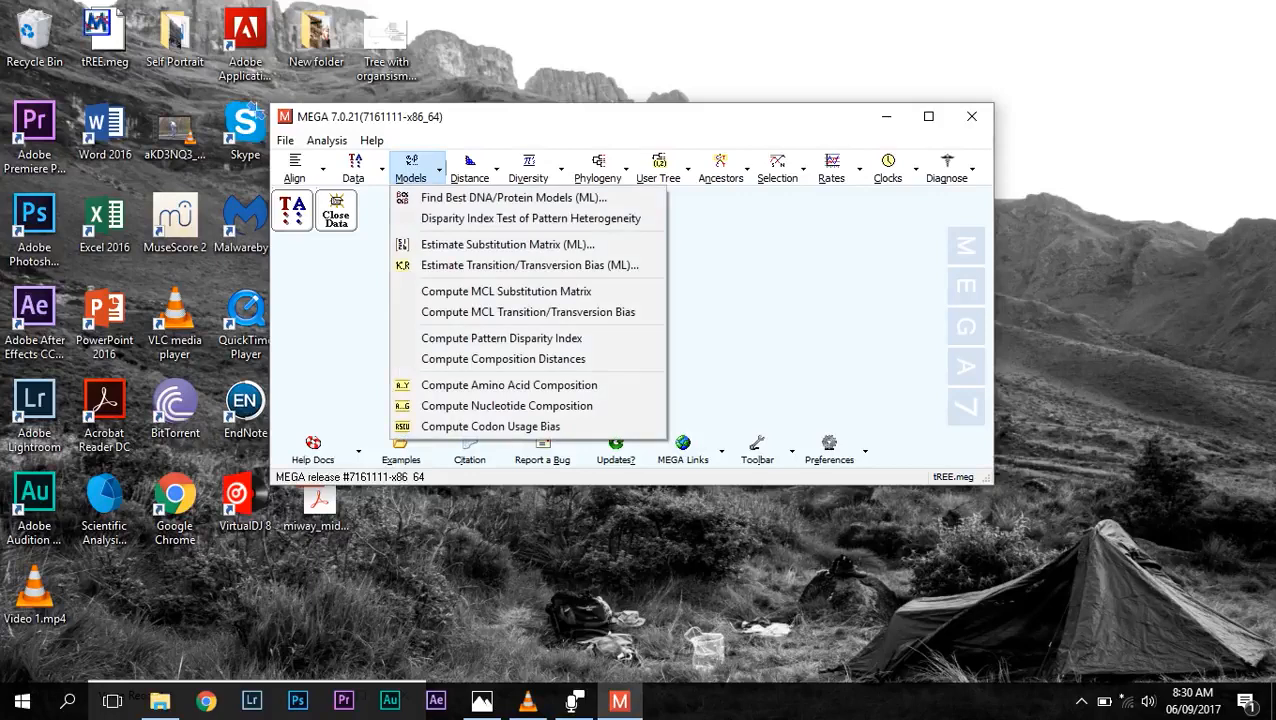
click(513, 198)
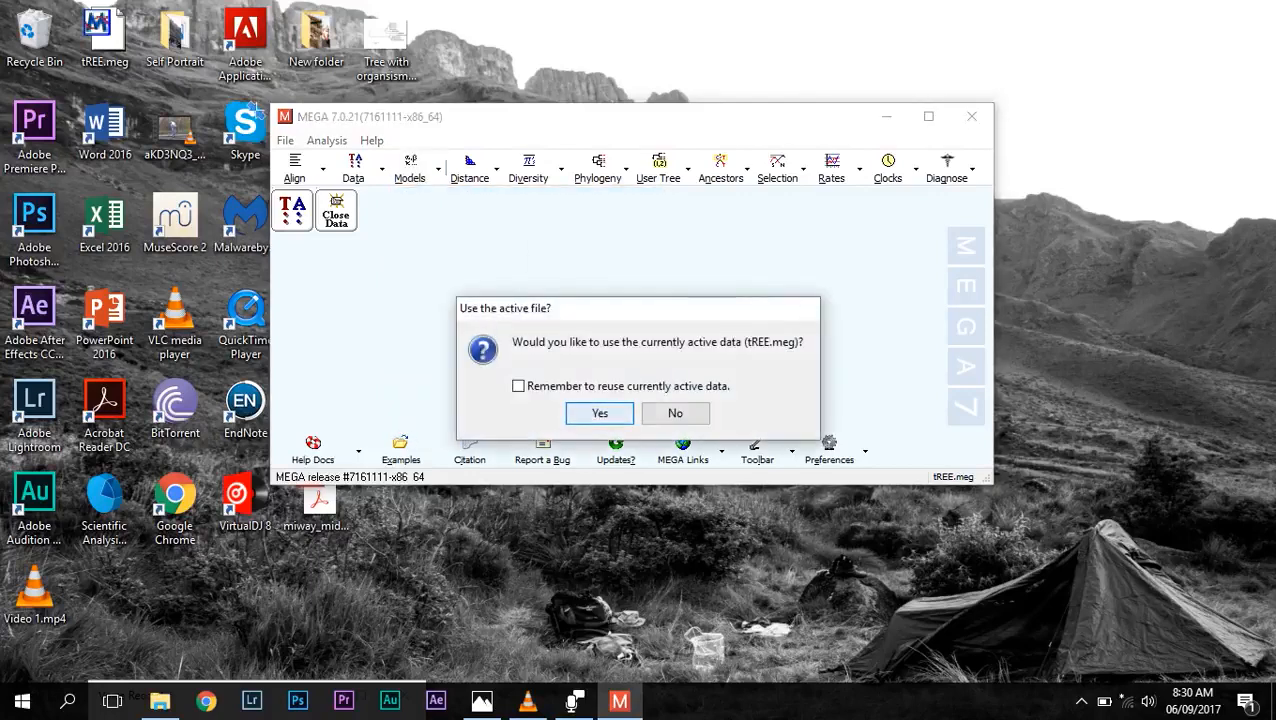
click(600, 413)
drag(740, 171, 572, 123)
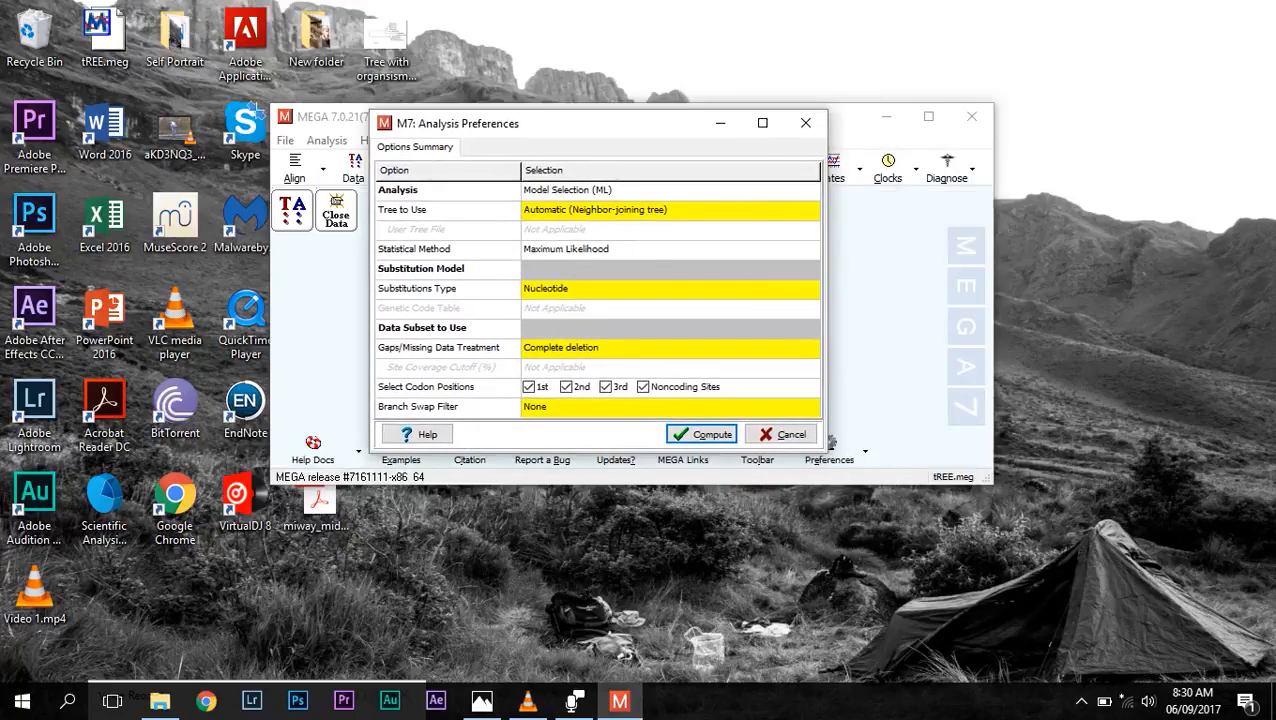
click(702, 434)
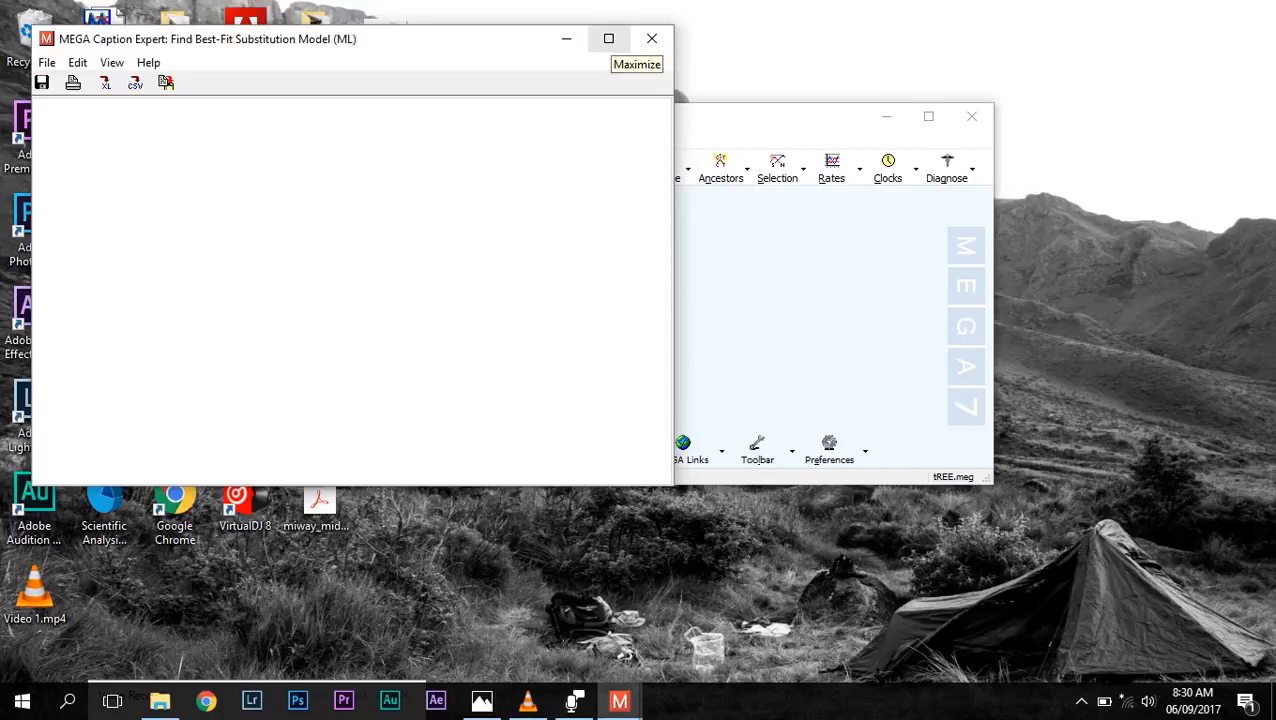
Step: Examine the model fit table for the lowest BIC score, check the model's abbreviation and suffix in the notes, and close the results
click(608, 38)
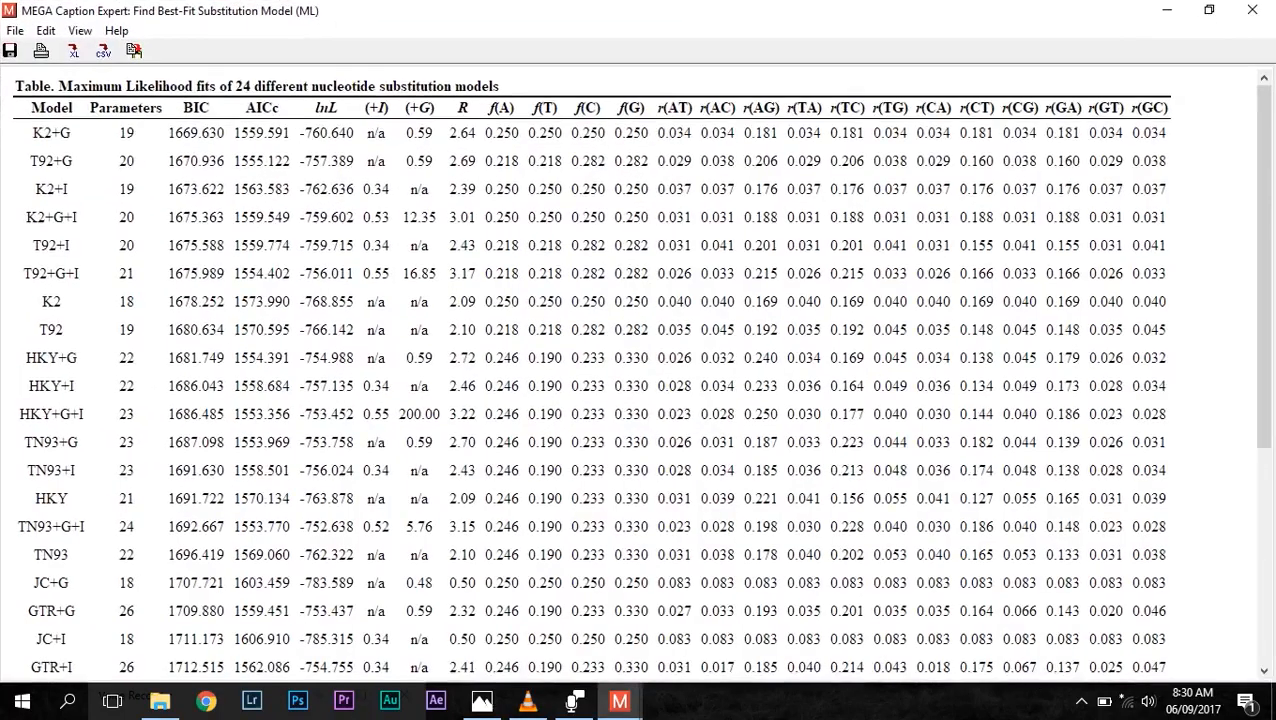
drag(32, 133, 72, 133)
click(88, 136)
scroll(630, 373, down, 4)
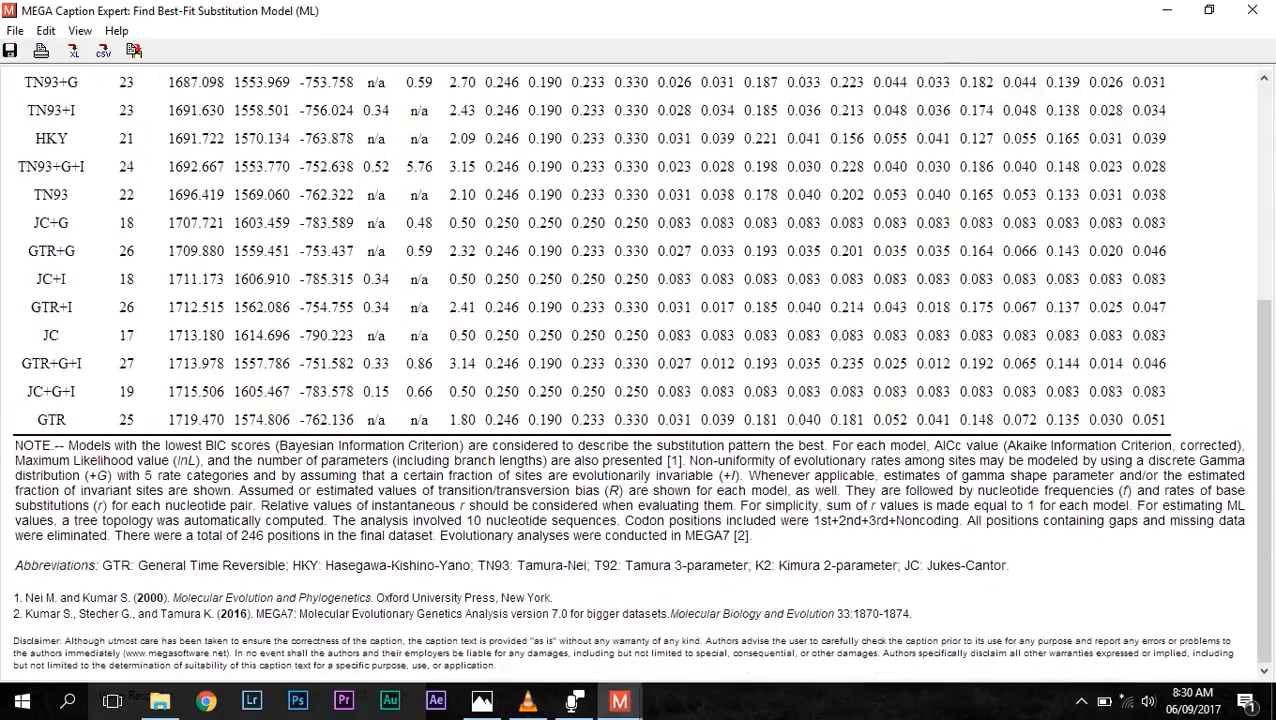
drag(773, 565, 890, 565)
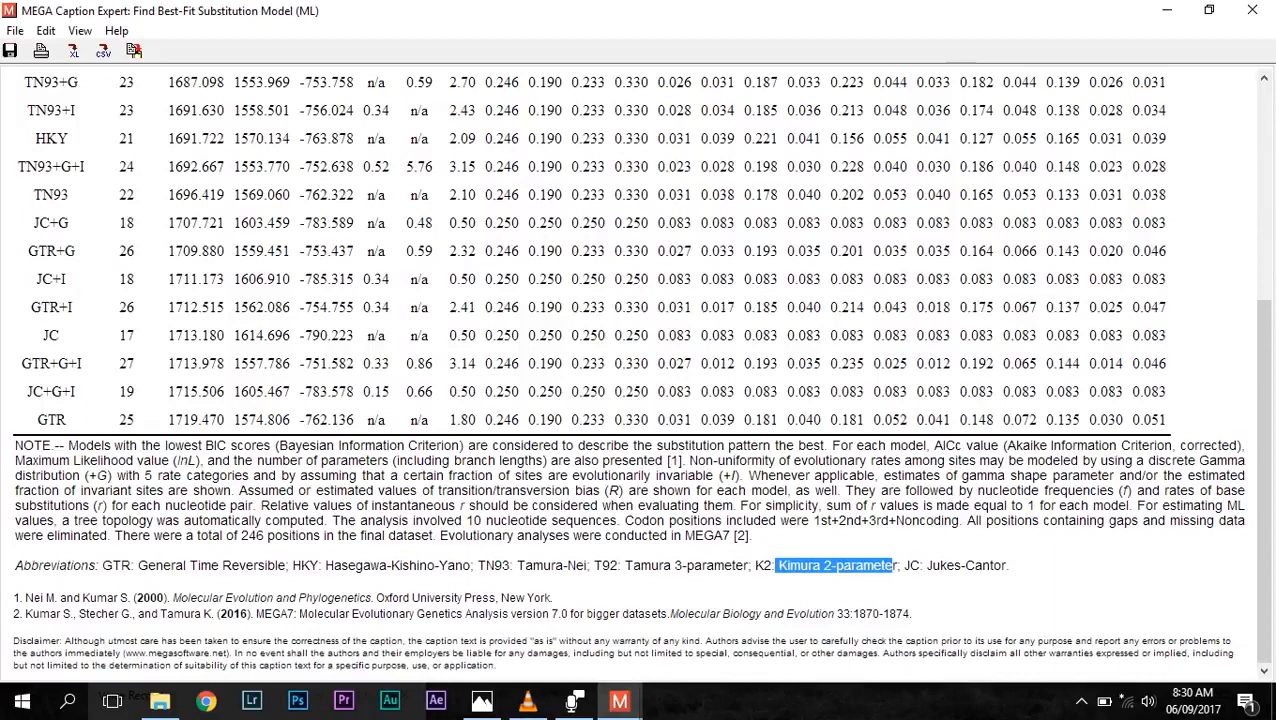
click(890, 565)
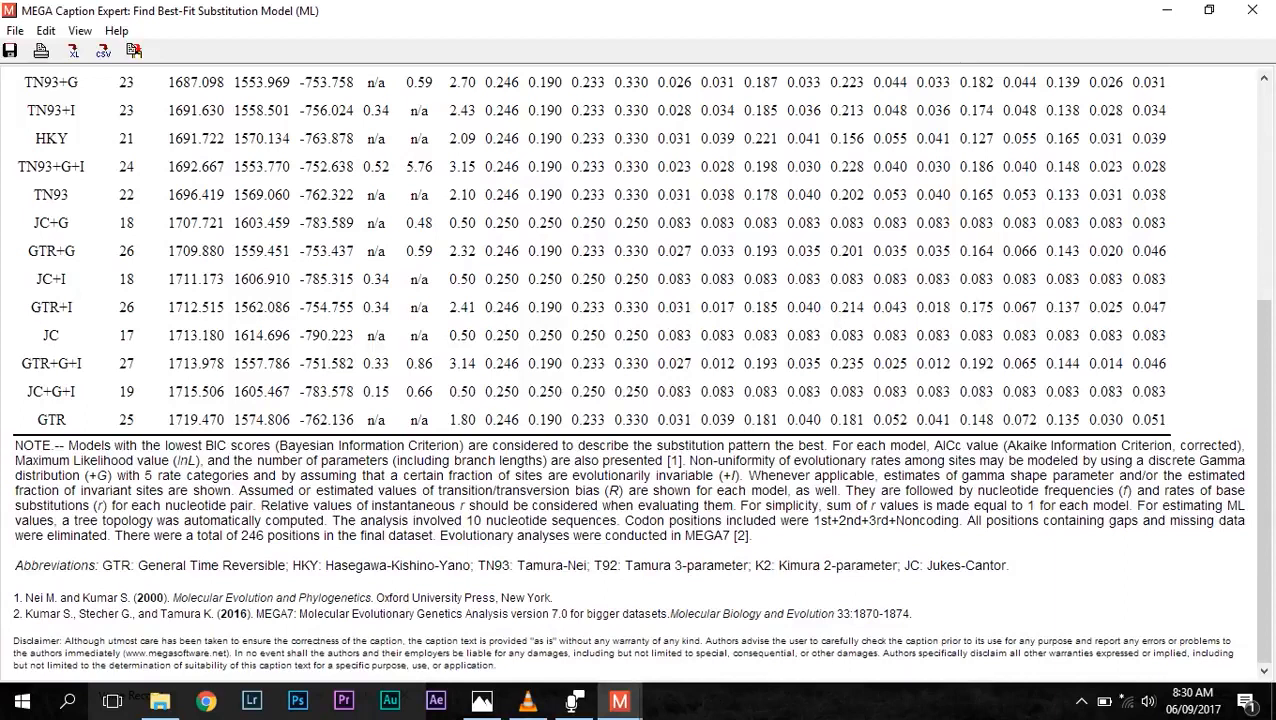
drag(1194, 459, 108, 476)
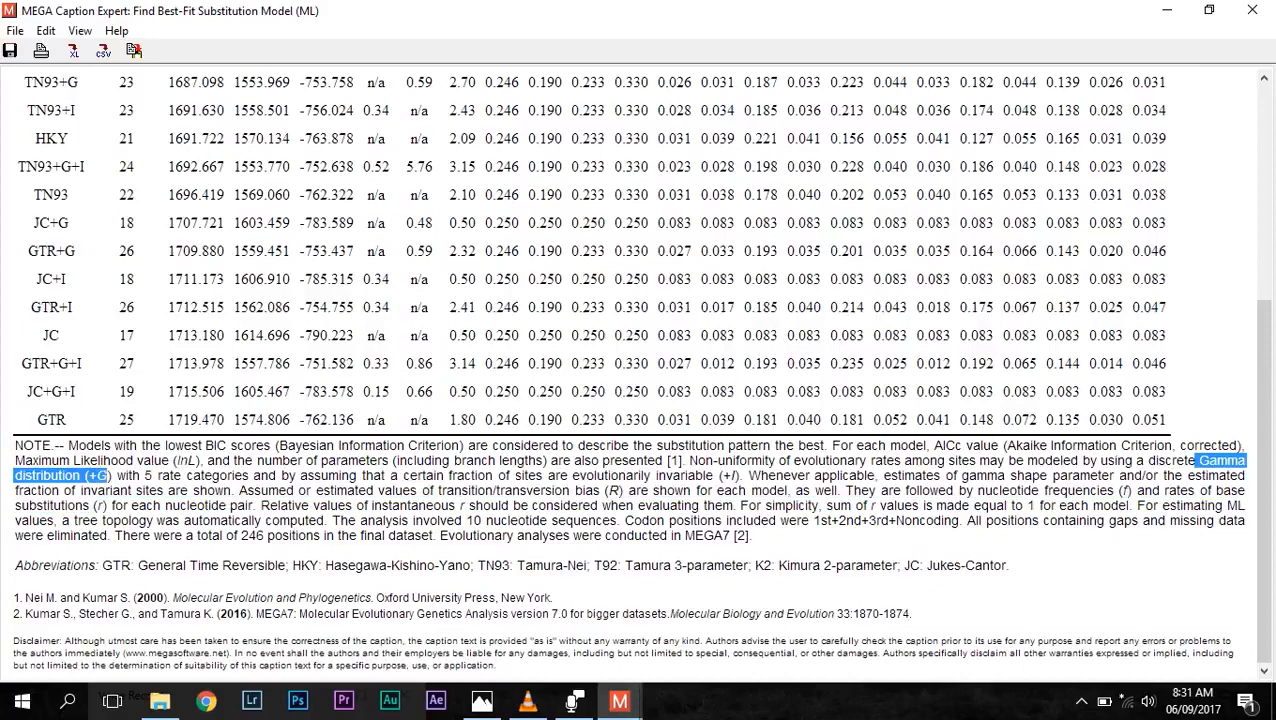
click(110, 477)
scroll(110, 477, up, 3)
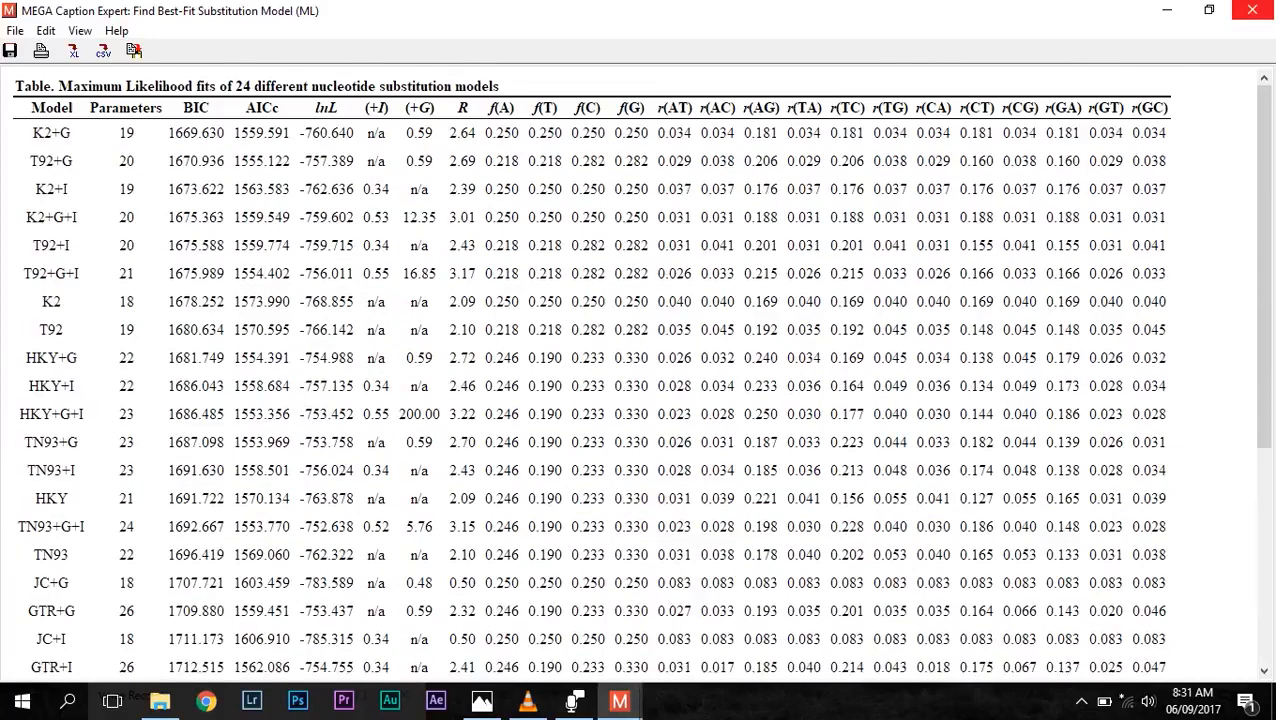
click(1252, 9)
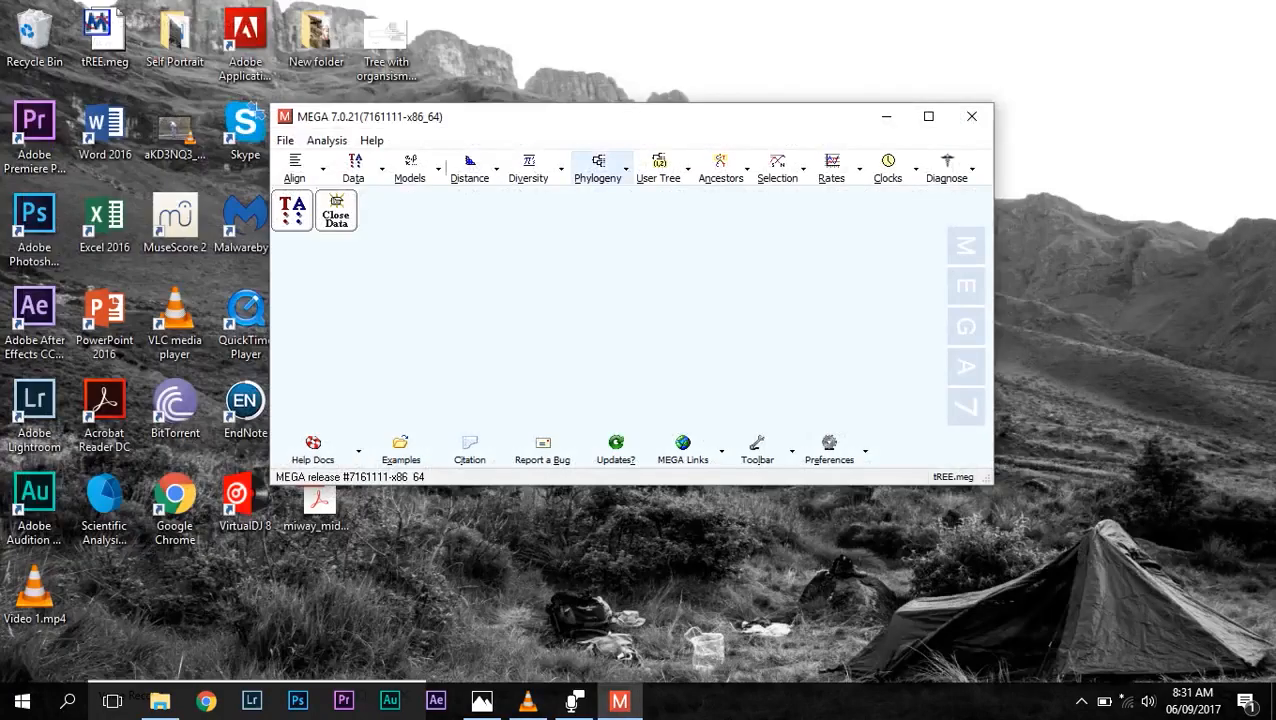
Step: Set up a Neighbor-Joining tree on the active tREE.meg data, tested by the Bootstrap method with 1000 replications
click(598, 168)
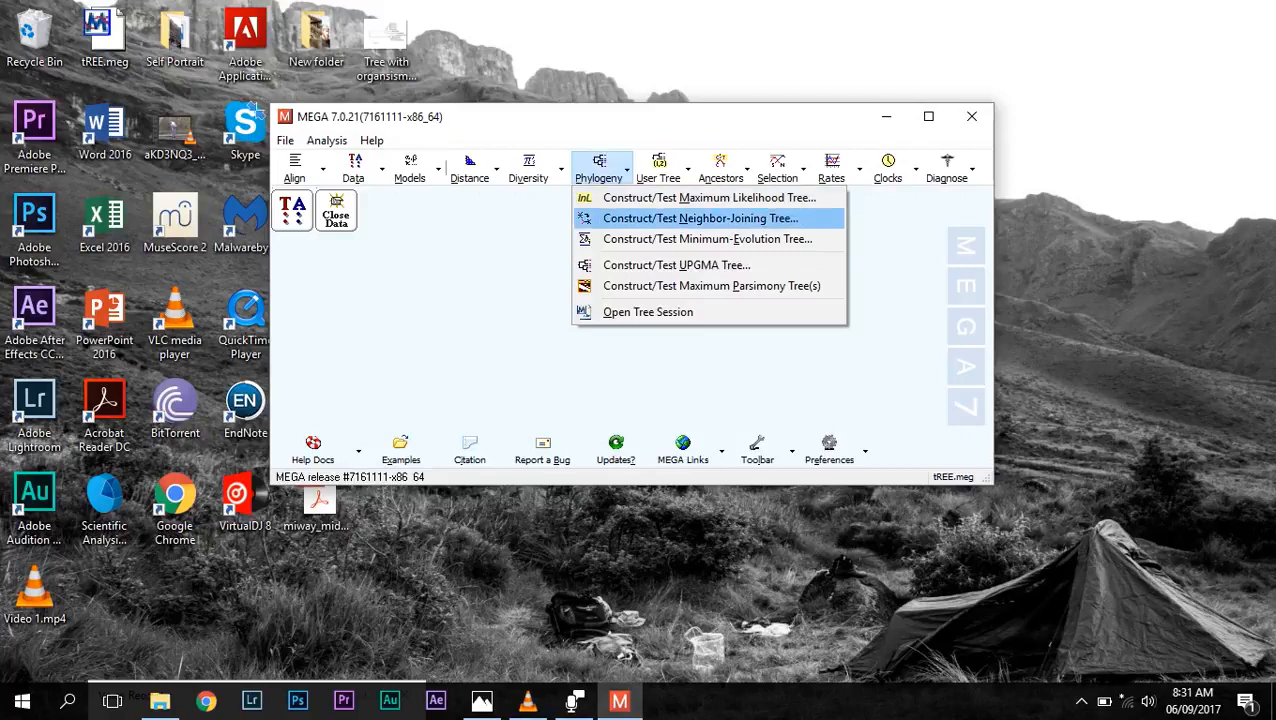
click(700, 218)
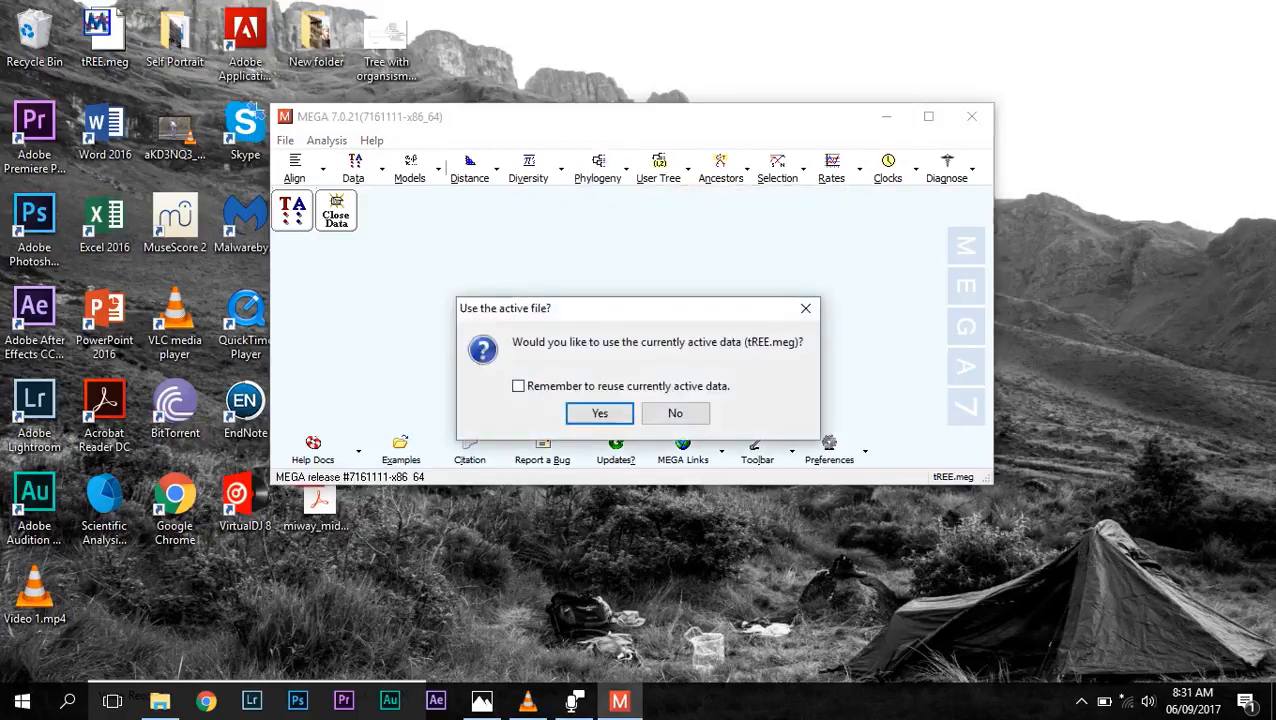
click(600, 412)
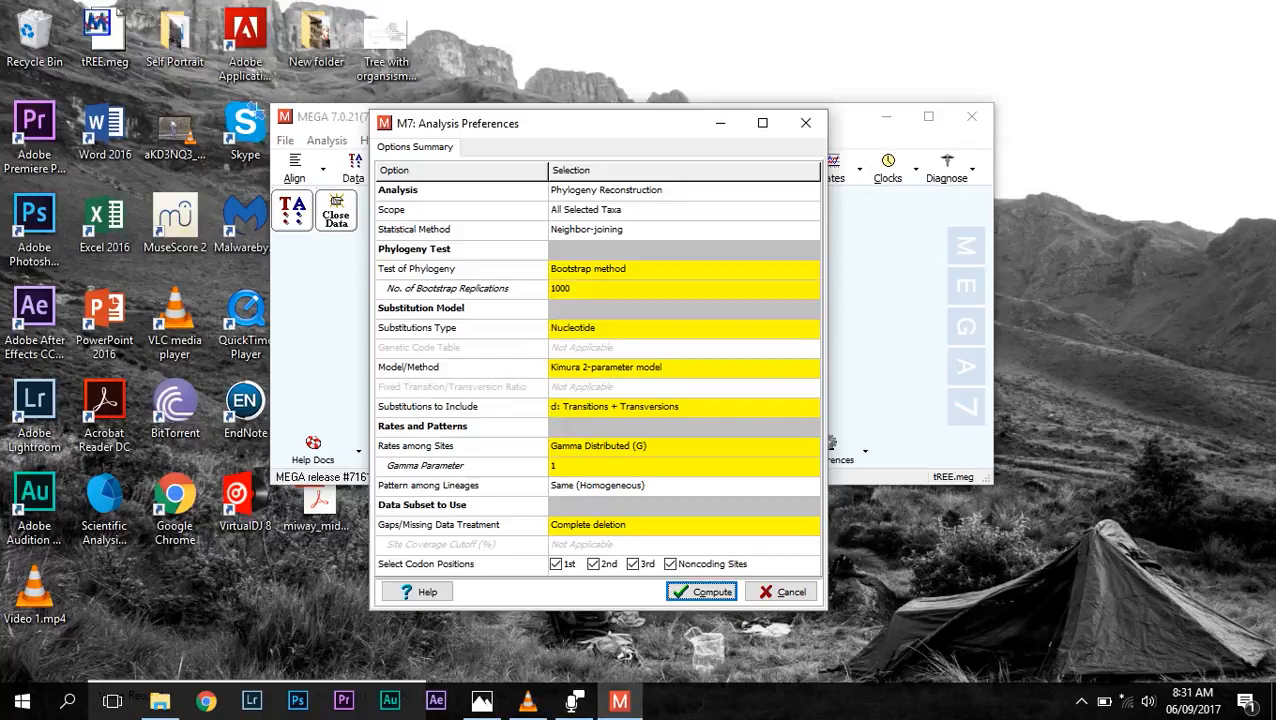
click(811, 269)
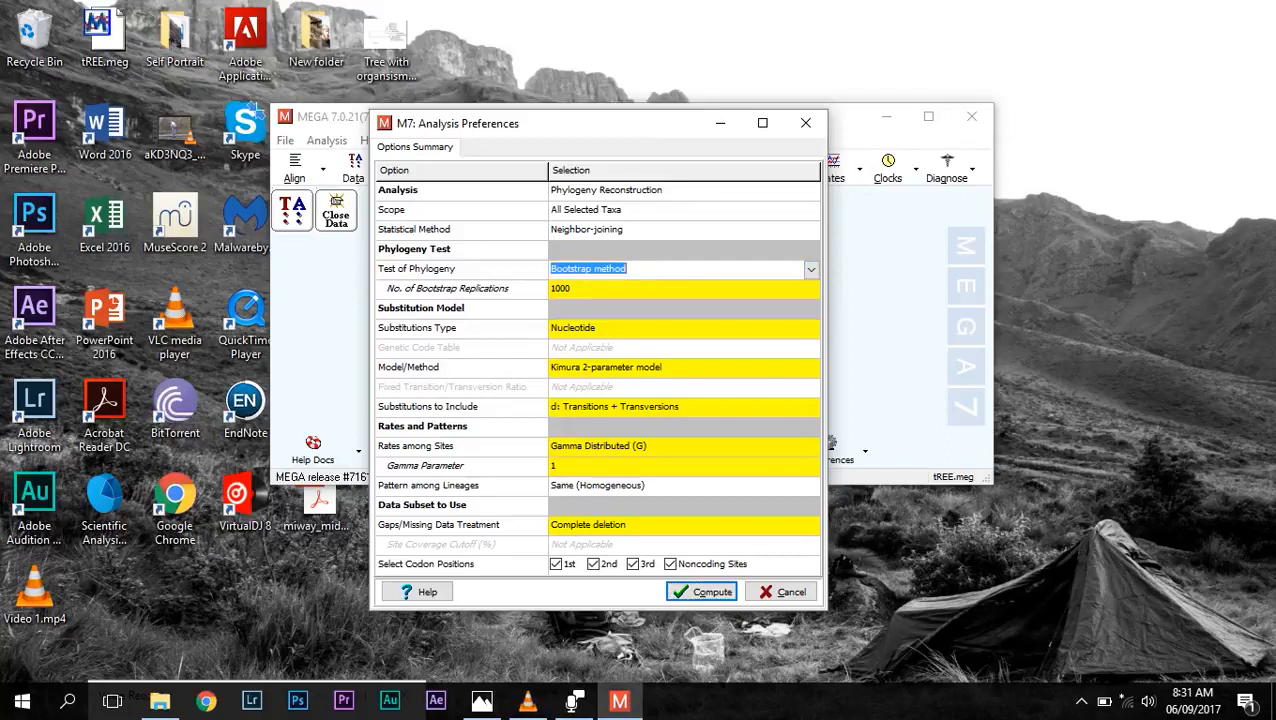
click(600, 289)
drag(576, 289, 543, 289)
click(576, 289)
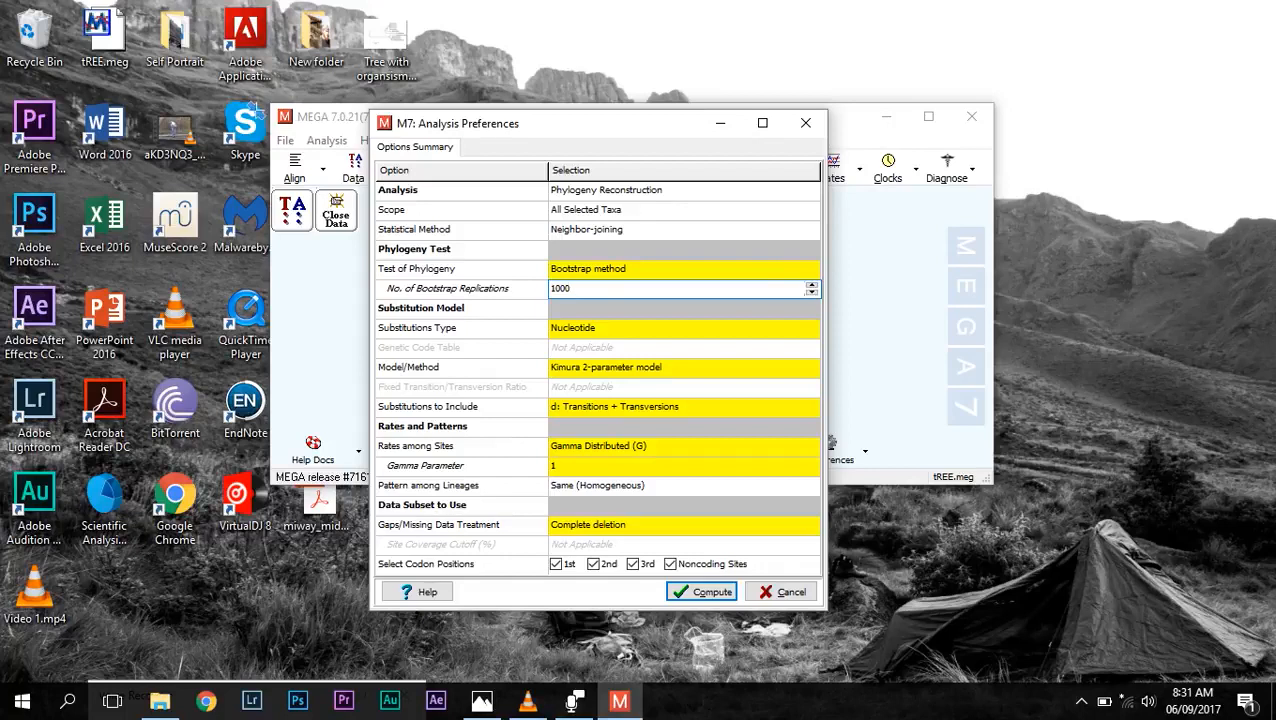
Step: Compute the tree with the Kimura 2-parameter model and Gamma Distributed (G) rates among sites, and maximize the resulting tree window
click(625, 368)
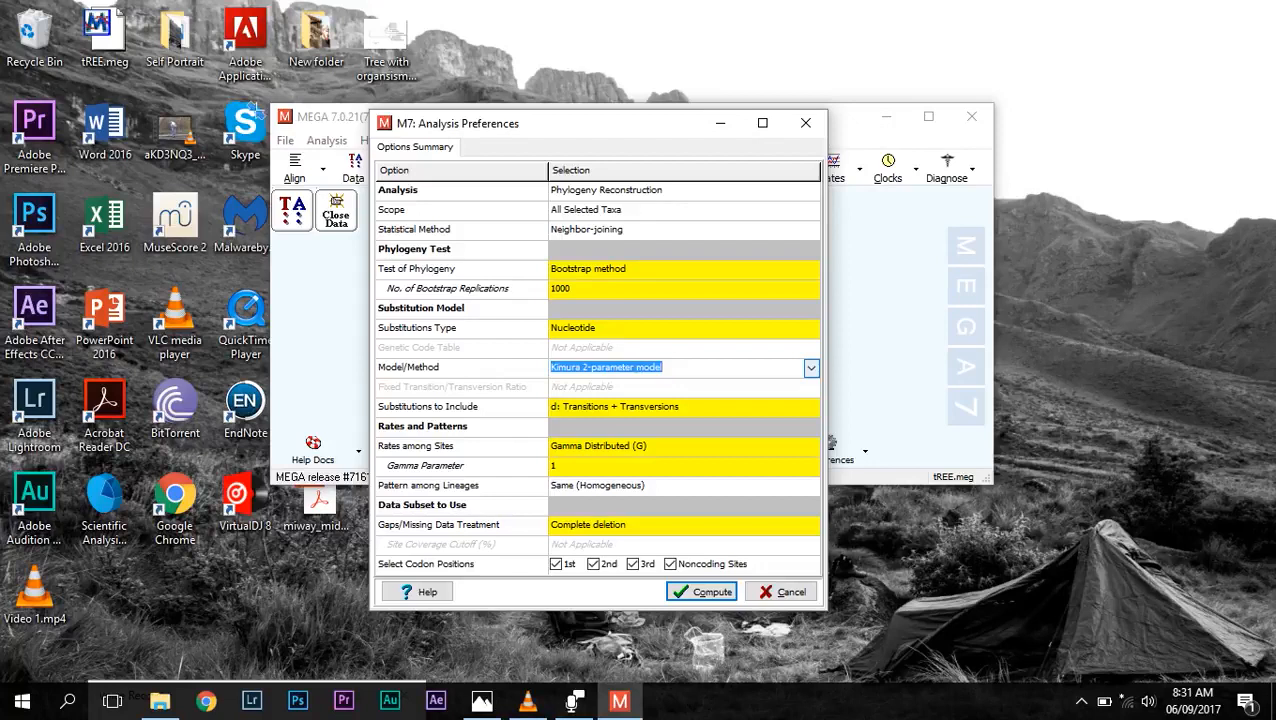
click(810, 447)
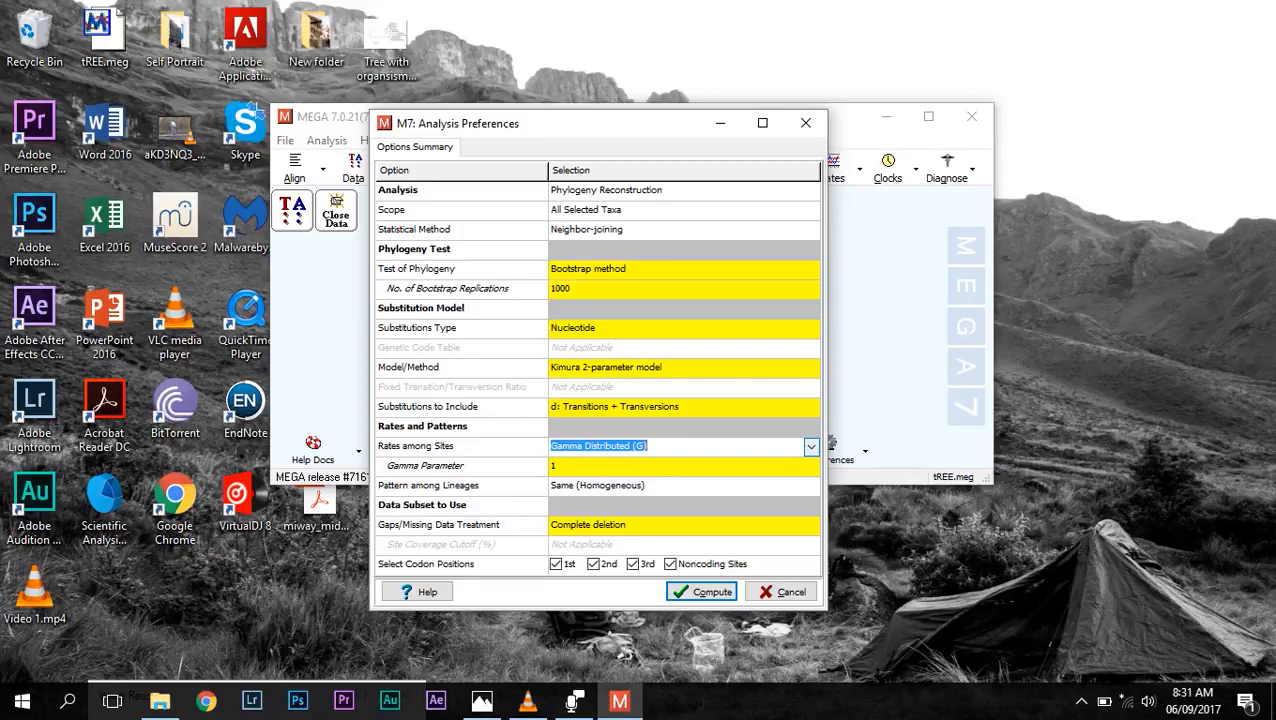
click(705, 592)
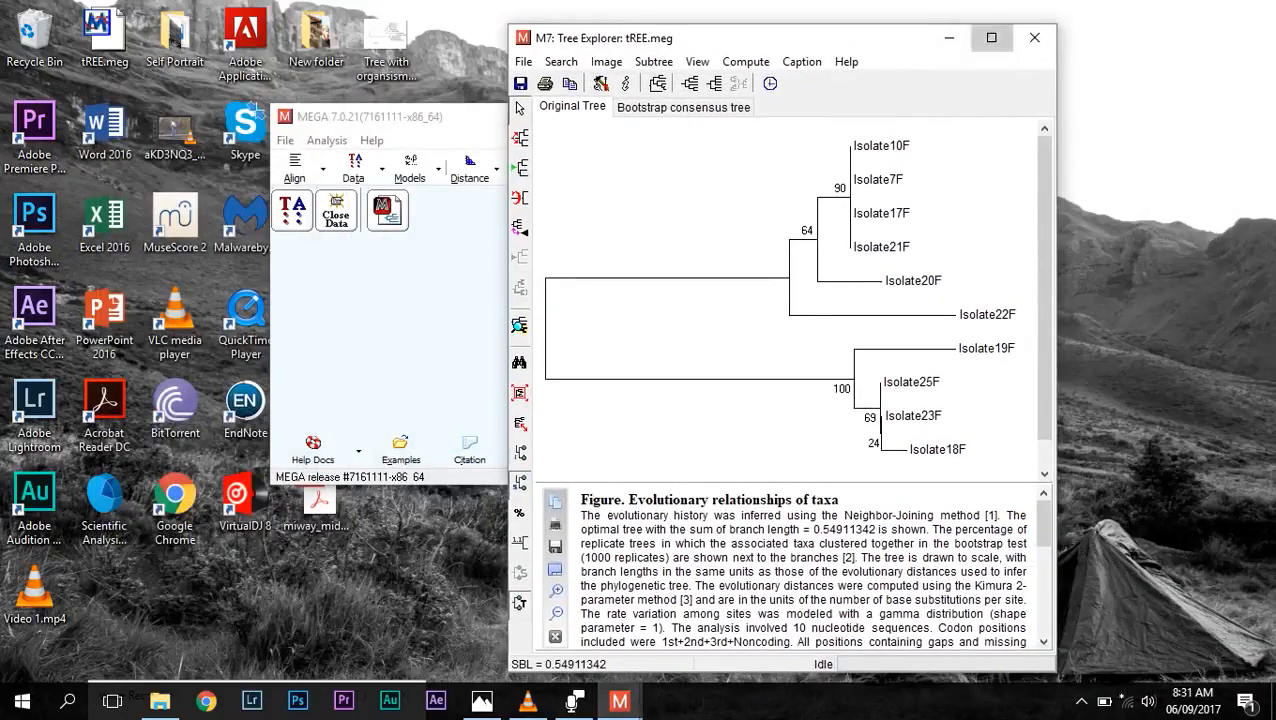
click(990, 38)
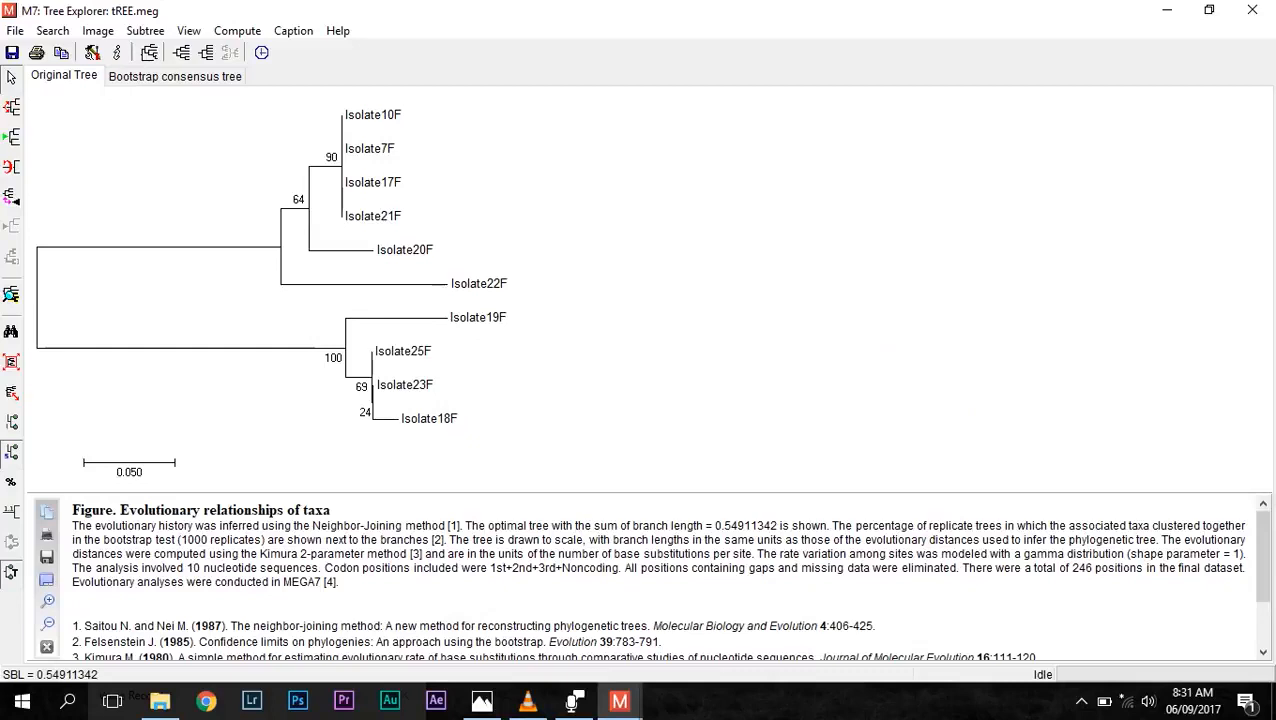